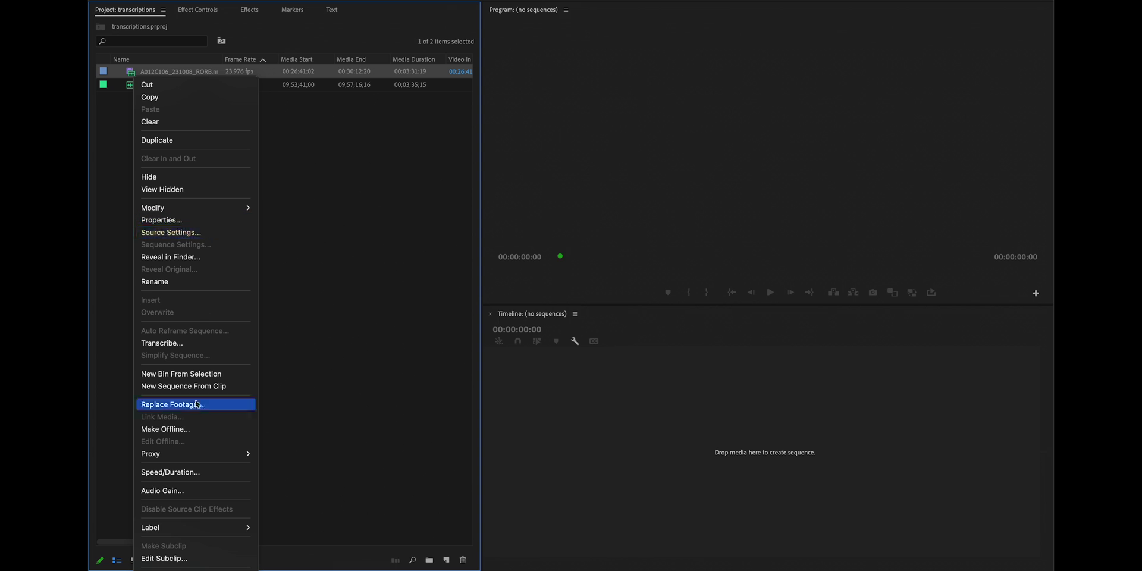
Create a sequence from the interview clip with MIC2_019.WAV on A6, synchronized by audio.
{"action": "left_click", "coordinate": [198, 388]}
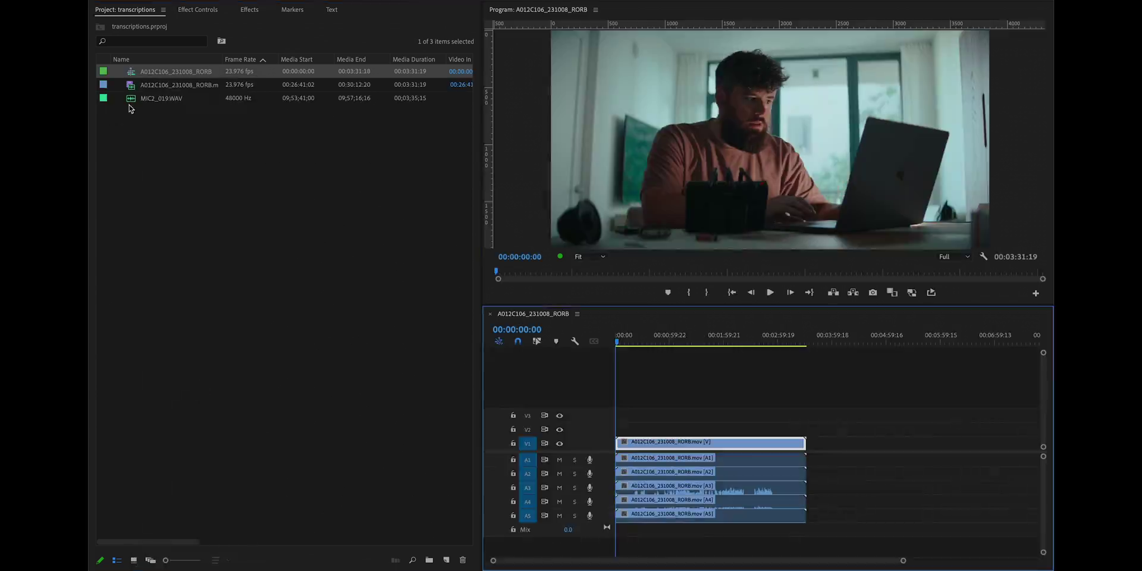
{"action": "left_click_drag", "start_coordinate": [132, 103], "coordinate": [694, 510]}
{"action": "right_click", "coordinate": [694, 511]}
{"action": "left_click", "coordinate": [768, 557]}
{"action": "left_click", "coordinate": [594, 337]}
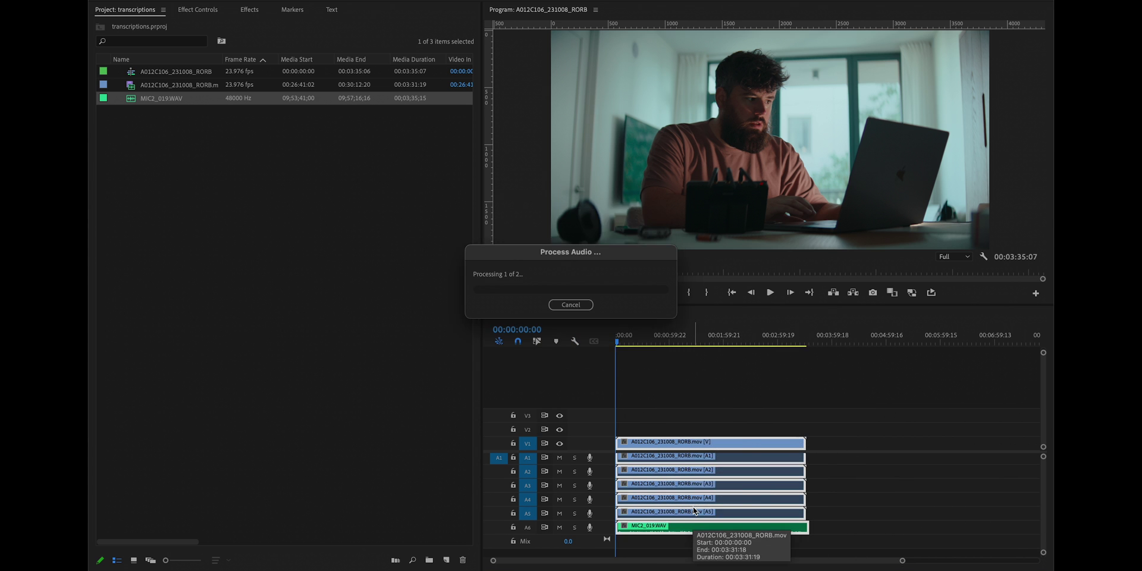
Trim the MIC2_019.WAV audio running past the video's end and return to the start.
{"action": "key", "text": "Down"}
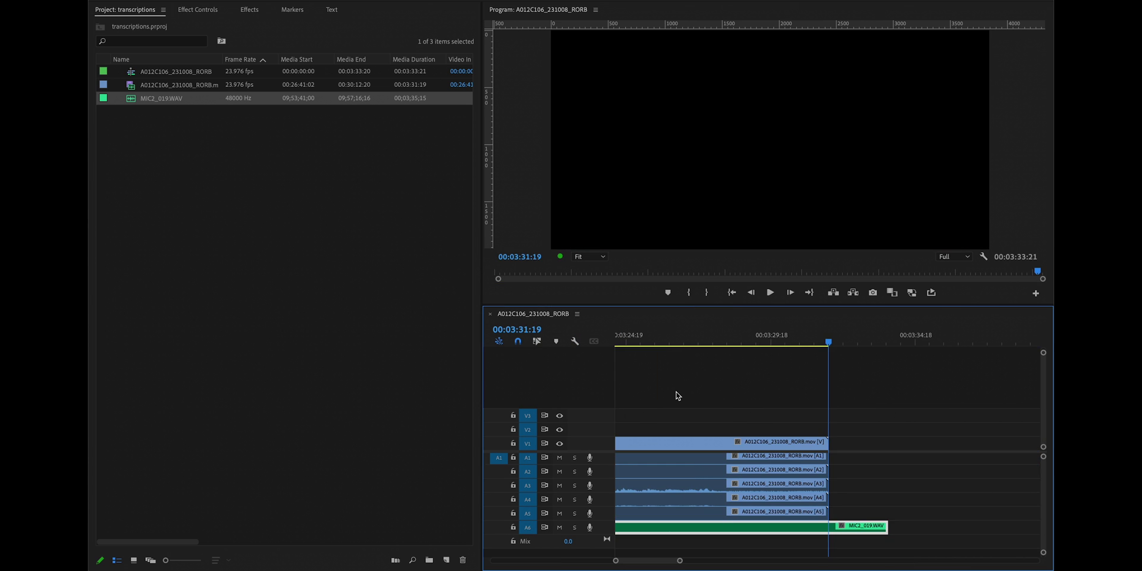
{"action": "key", "text": "w"}
{"action": "key", "text": "Home"}
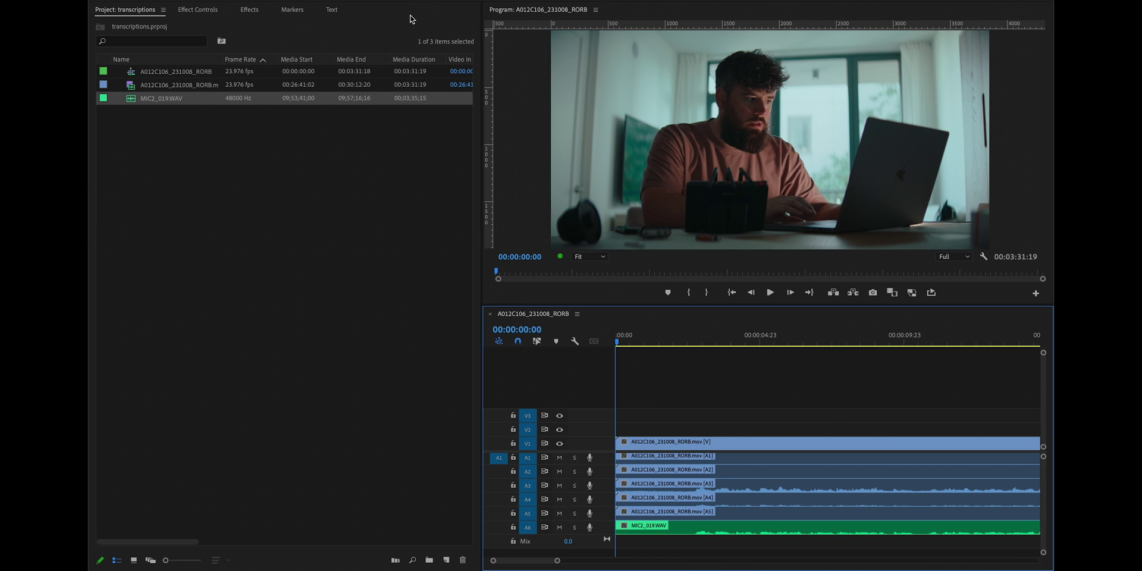
Switch to the sequence transcript (Text) view.
{"action": "left_click", "coordinate": [332, 10]}
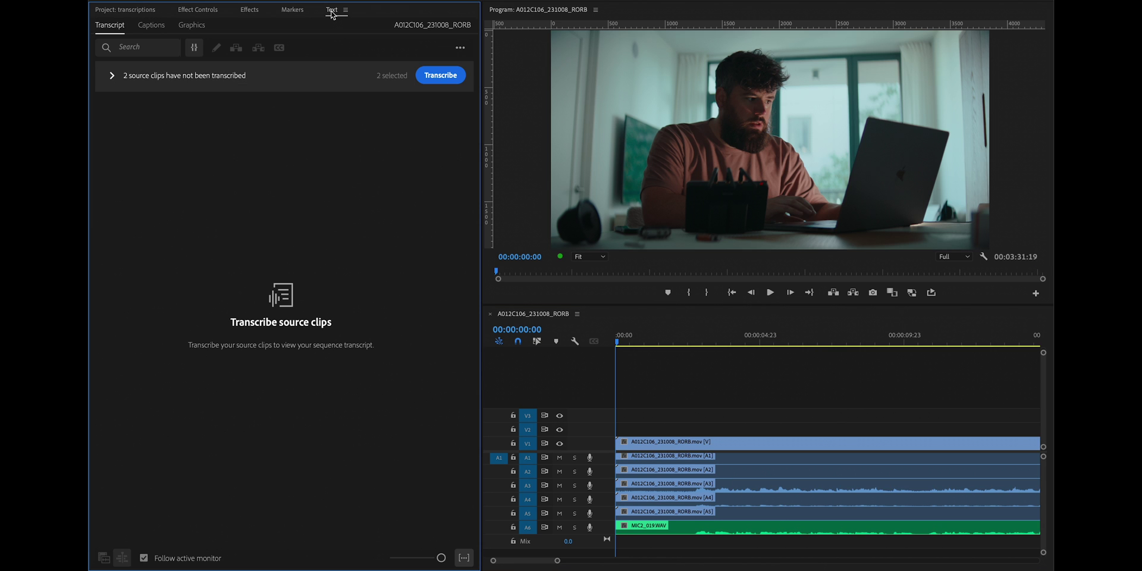
{"action": "left_click", "coordinate": [443, 0]}
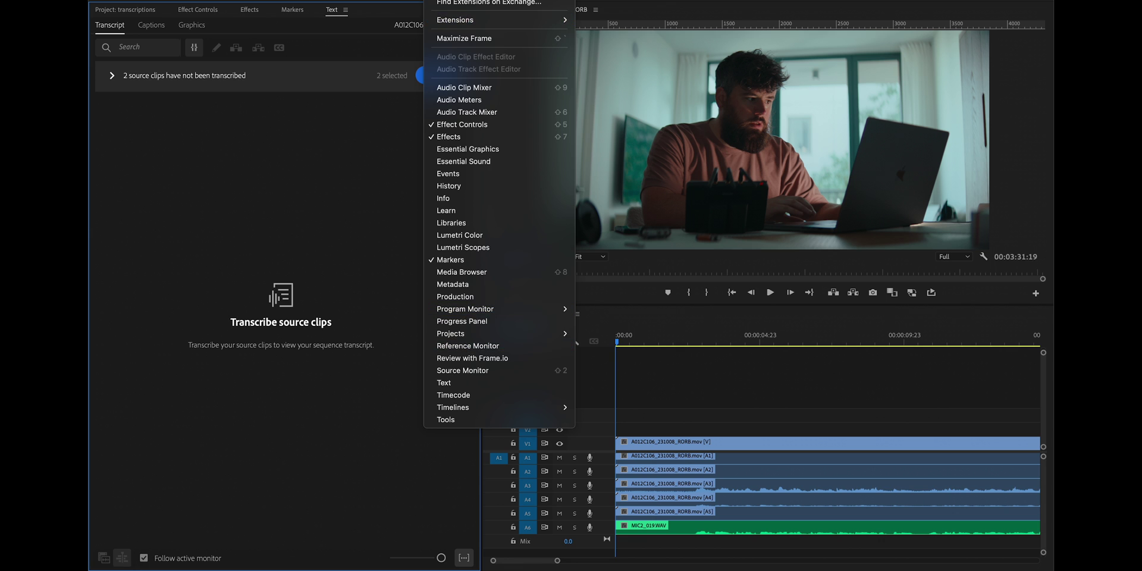
{"action": "key", "text": "Escape"}
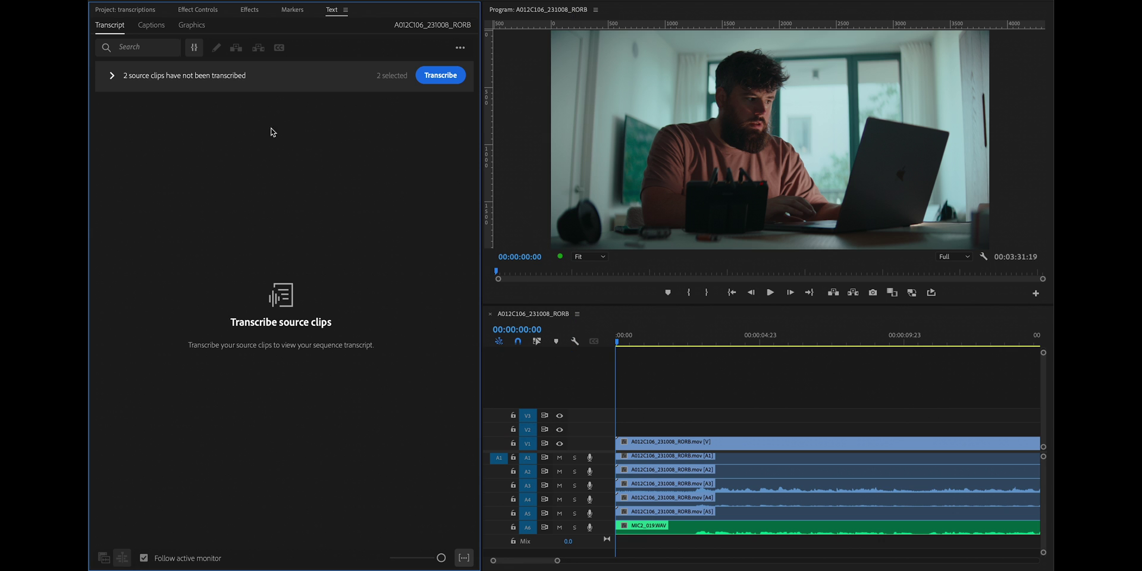
Uncheck all untranscribed source clips, keep only MIC2_019.WAV, and start transcription.
{"action": "left_click", "coordinate": [733, 488]}
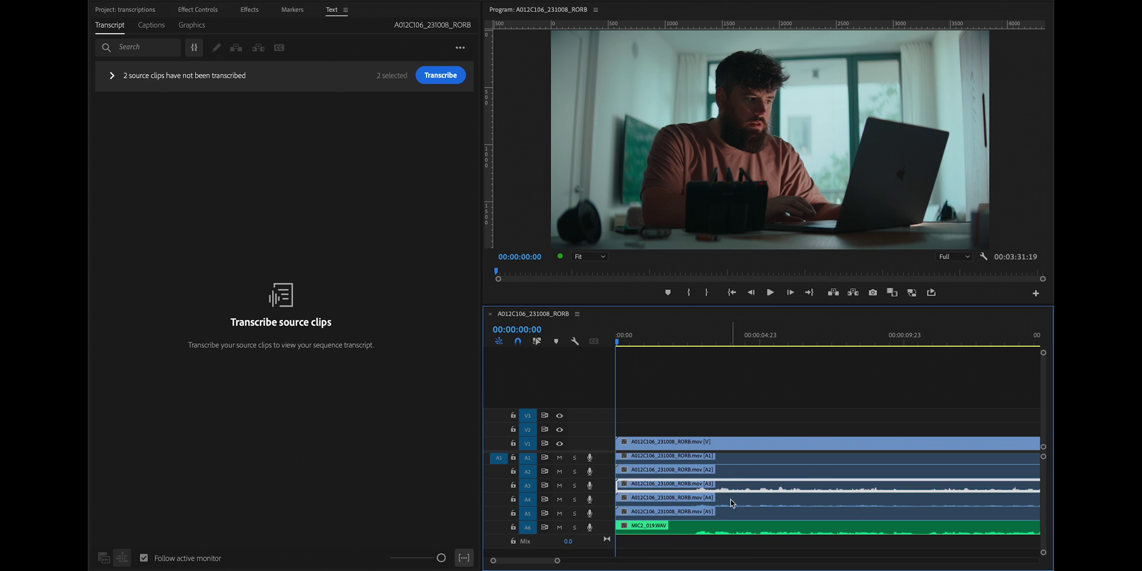
{"action": "left_click", "coordinate": [720, 528]}
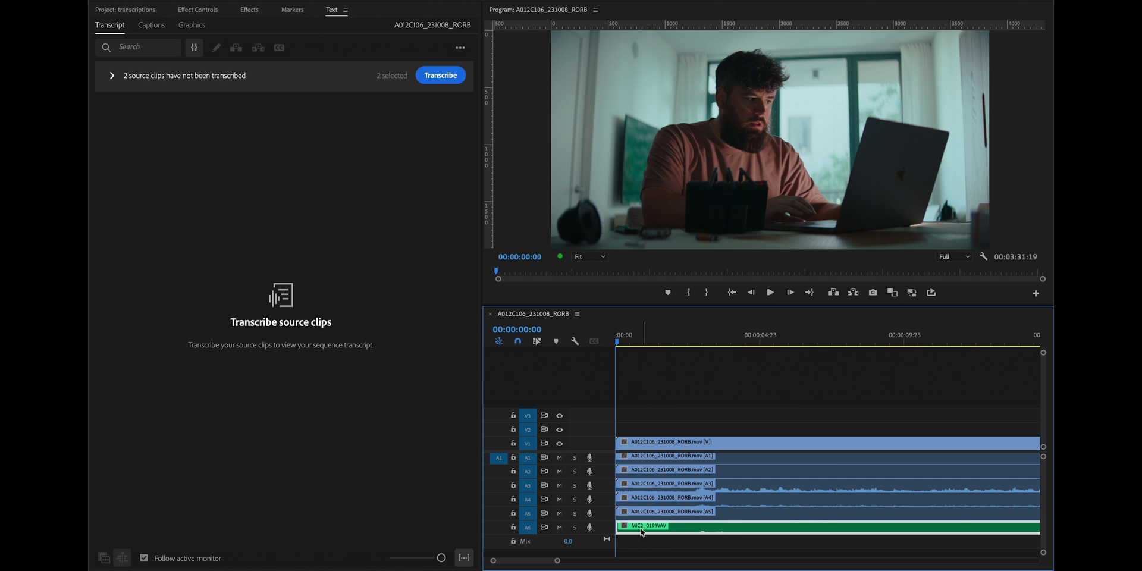
{"action": "left_click", "coordinate": [139, 88]}
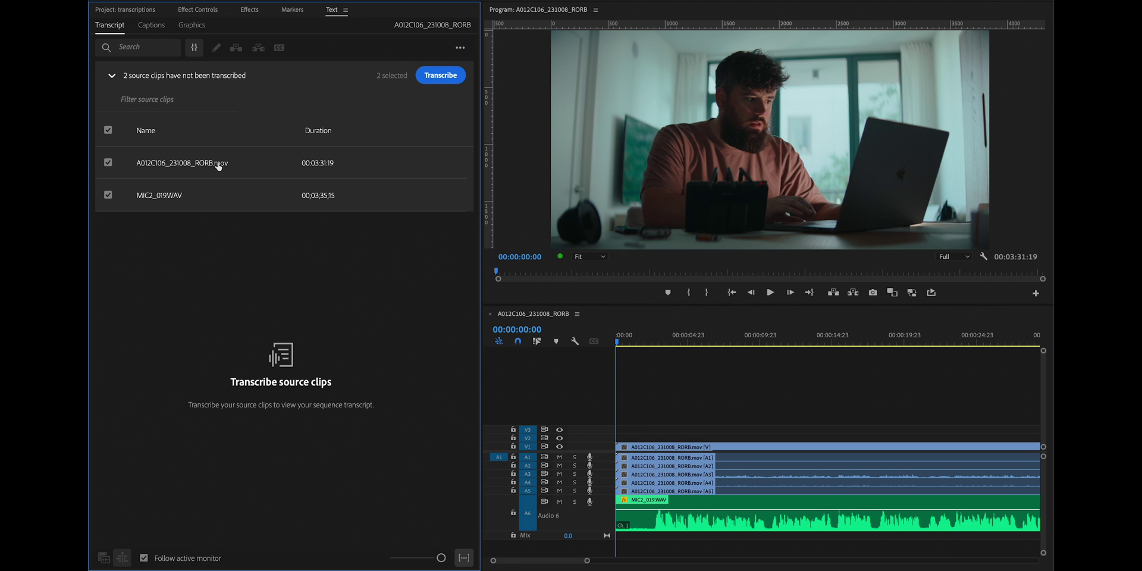
{"action": "left_click", "coordinate": [752, 476]}
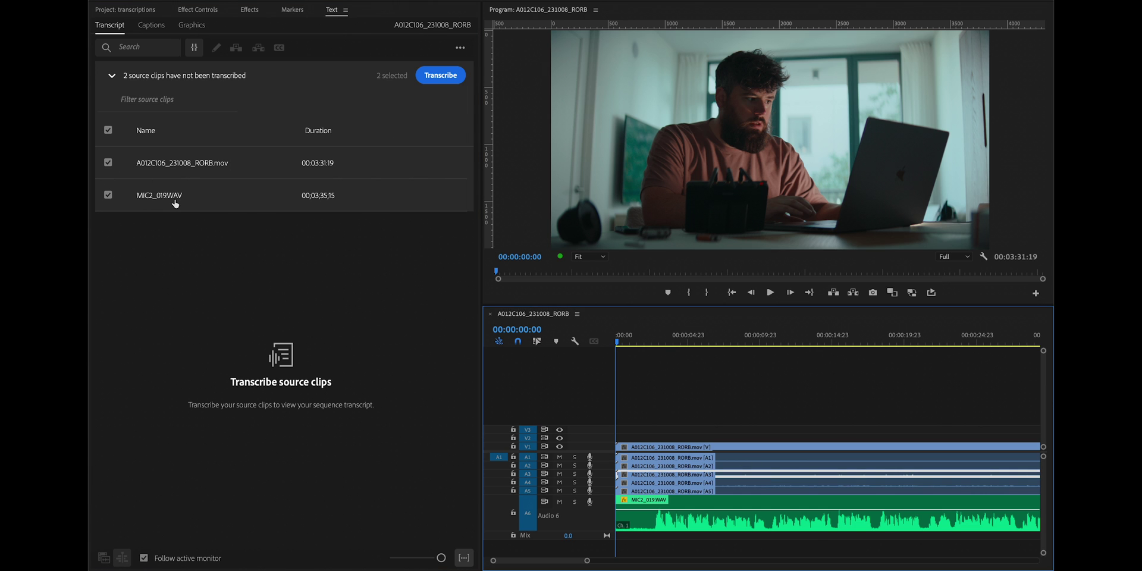
{"action": "left_click", "coordinate": [108, 130]}
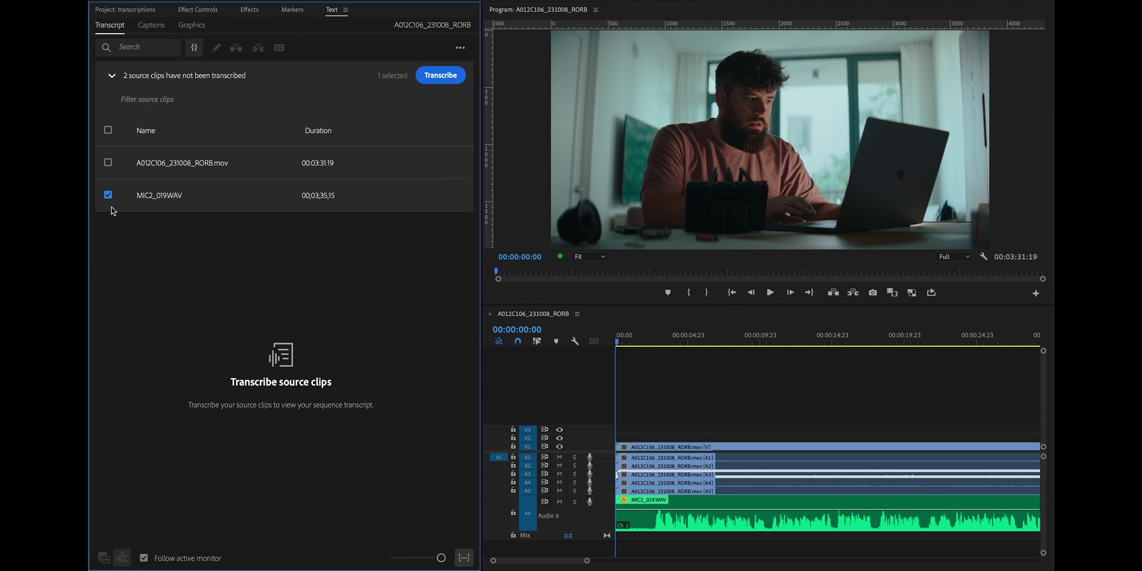
{"action": "left_click", "coordinate": [452, 75]}
Rename the transcribed sequence to 00 in the Project panel.
{"action": "left_click", "coordinate": [673, 340]}
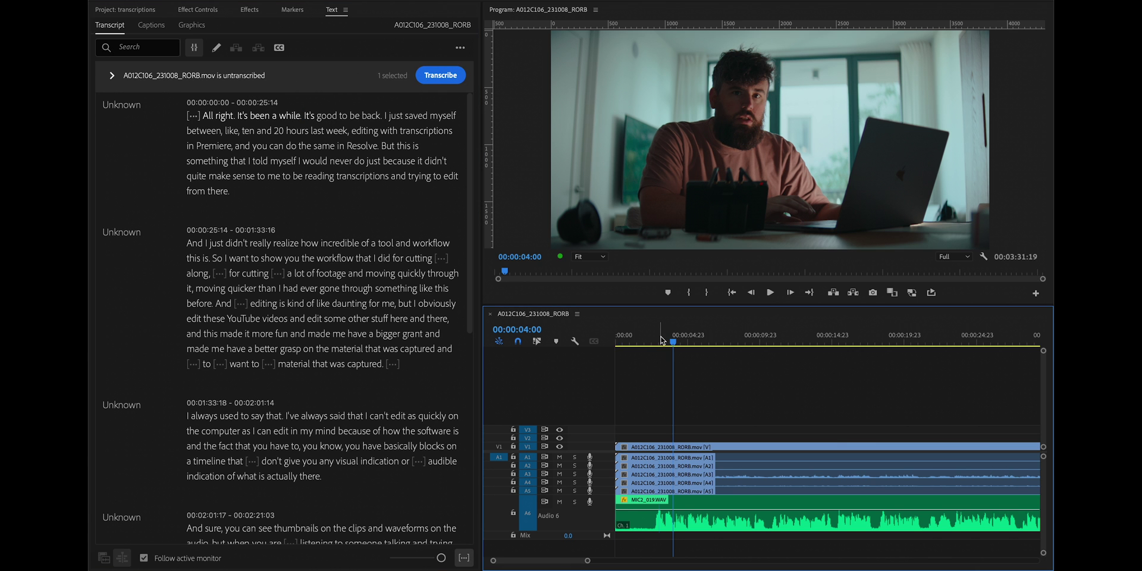
{"action": "left_click_drag", "start_coordinate": [662, 340], "coordinate": [628, 341]}
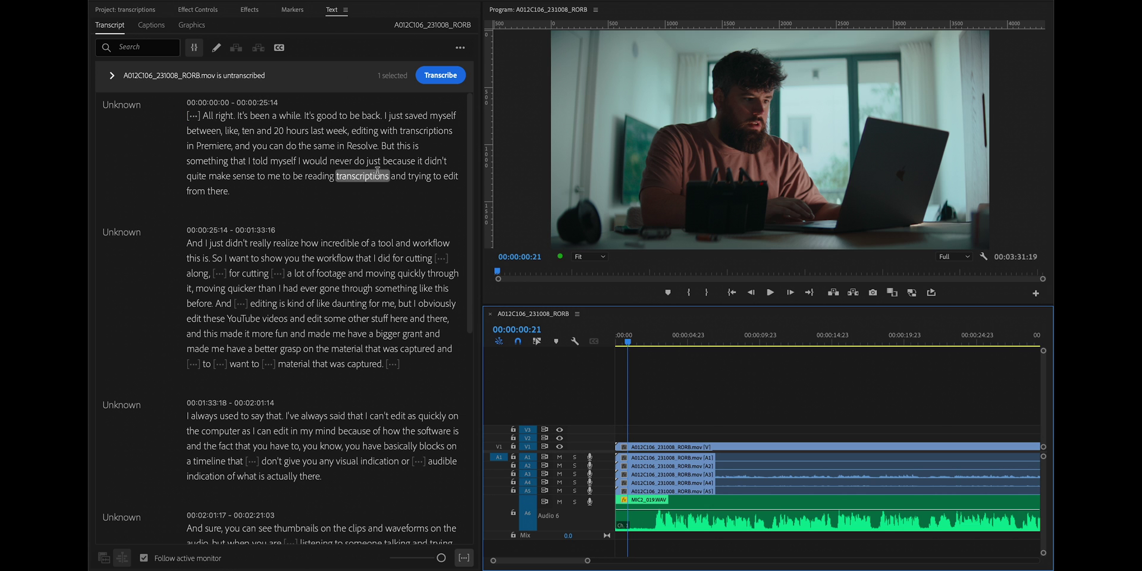
{"action": "scroll", "coordinate": [331, 285], "scroll_direction": "down", "scroll_amount": 6}
{"action": "scroll", "coordinate": [331, 285], "scroll_direction": "up", "scroll_amount": 6}
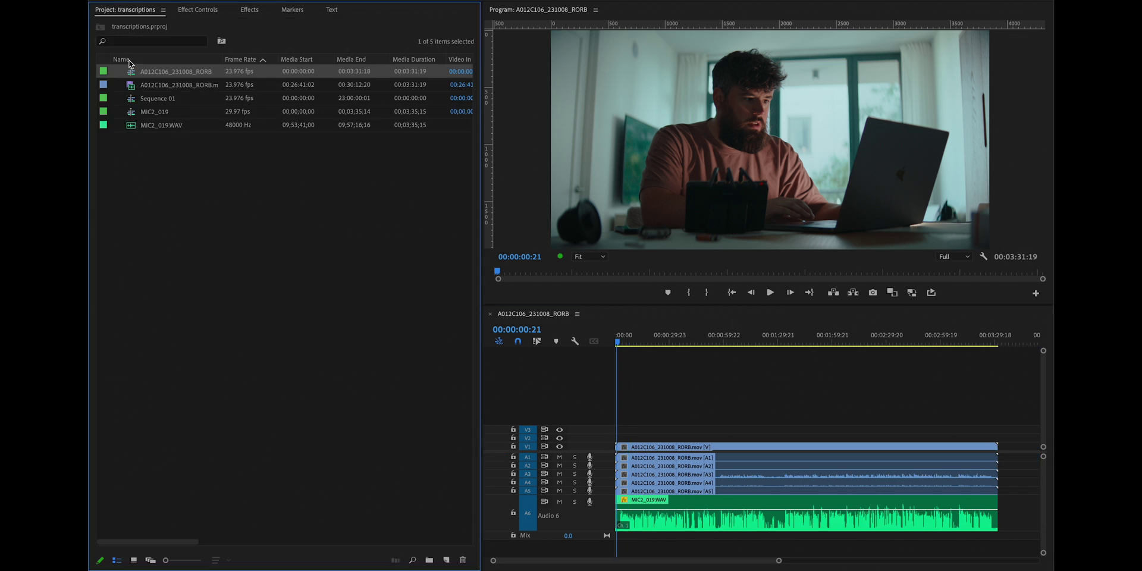
{"action": "key", "text": "Return"}
{"action": "type", "text": "00"}
{"action": "key", "text": "Return"}
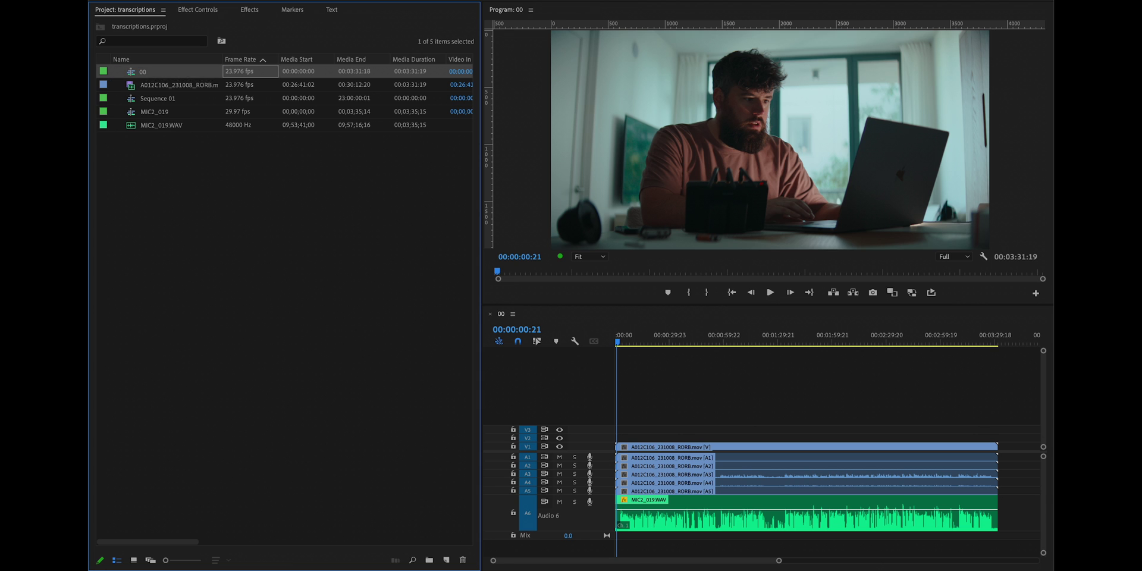
Duplicate sequence 00, rename the copy 01, and open it with its transcript.
{"action": "key", "text": "ctrl+shift+/"}
{"action": "key", "text": "Down"}
{"action": "left_click", "coordinate": [162, 88]}
{"action": "key", "text": "Return"}
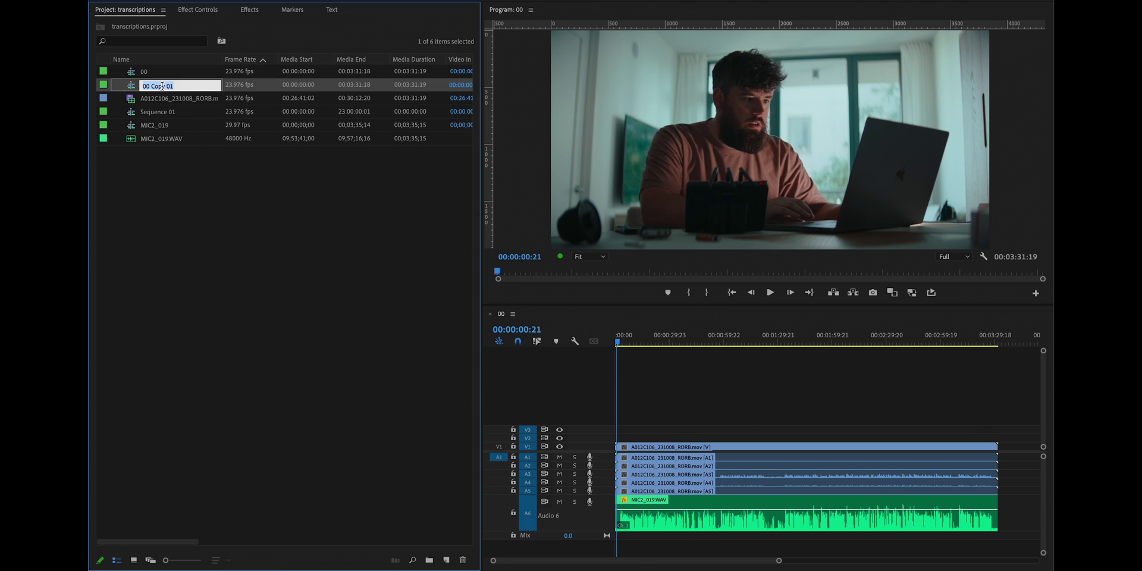
{"action": "type", "text": "01"}
{"action": "key", "text": "Return"}
{"action": "double_click", "coordinate": [132, 88]}
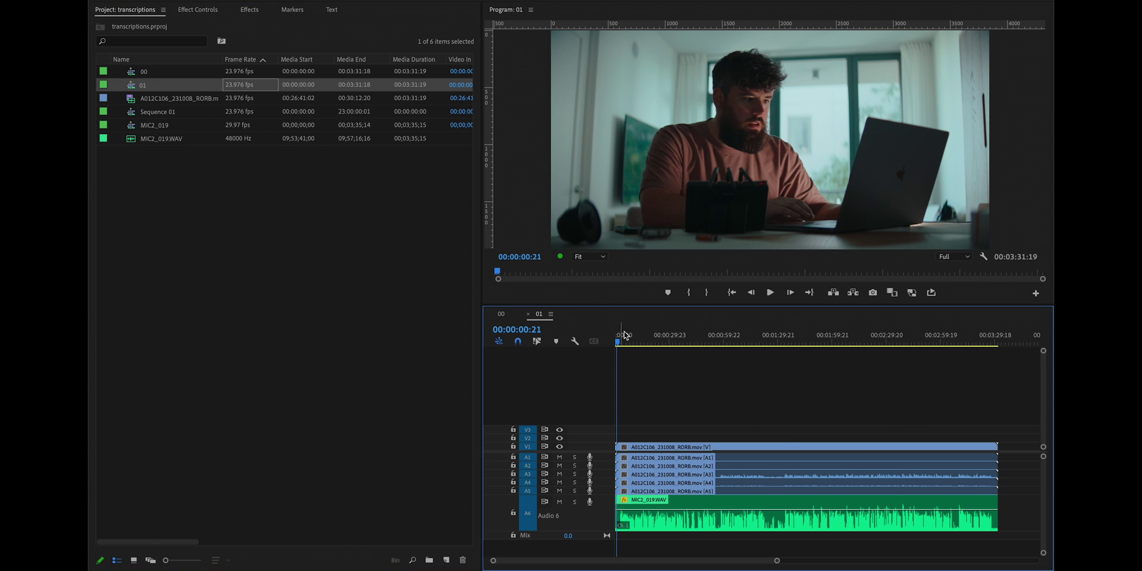
{"action": "left_click", "coordinate": [341, 8]}
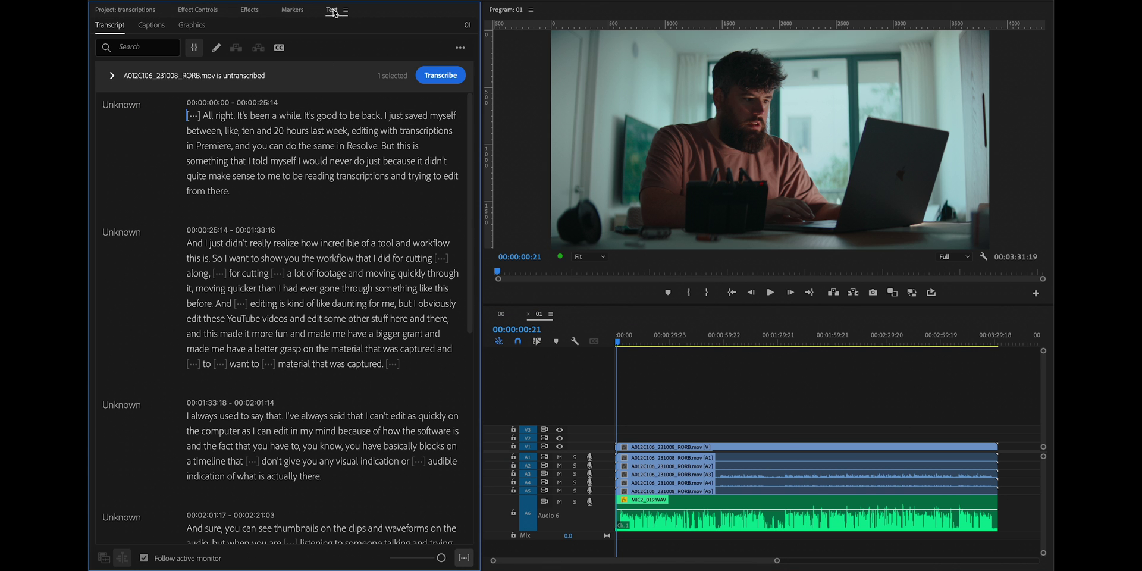
Play the interview from the start of the second transcript passage to review it.
{"action": "left_click", "coordinate": [251, 253]}
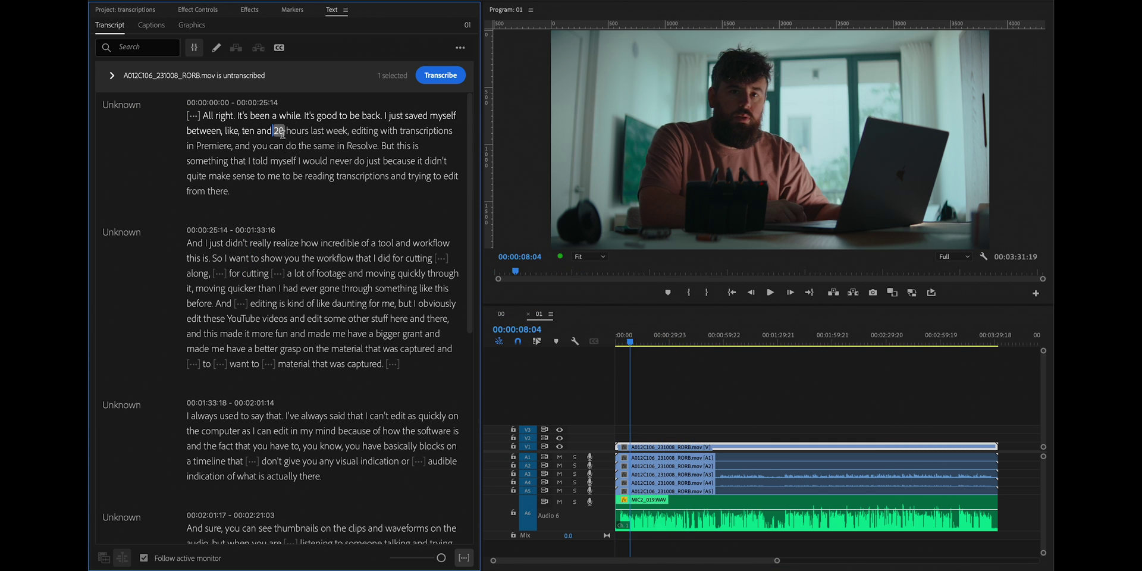
{"action": "left_click", "coordinate": [287, 303]}
{"action": "left_click", "coordinate": [186, 243]}
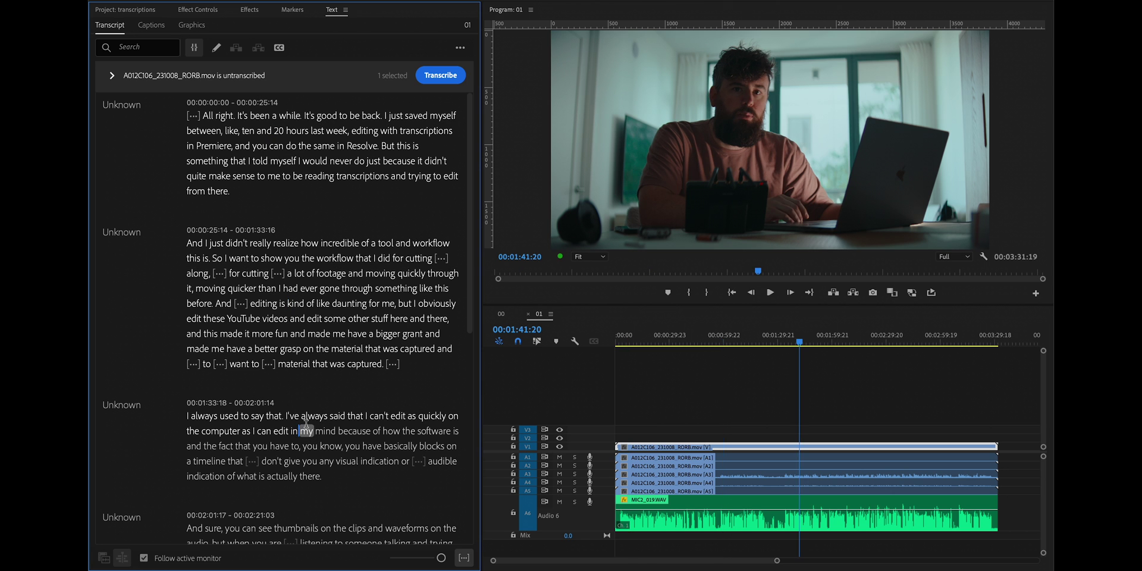
{"action": "key", "text": "space"}
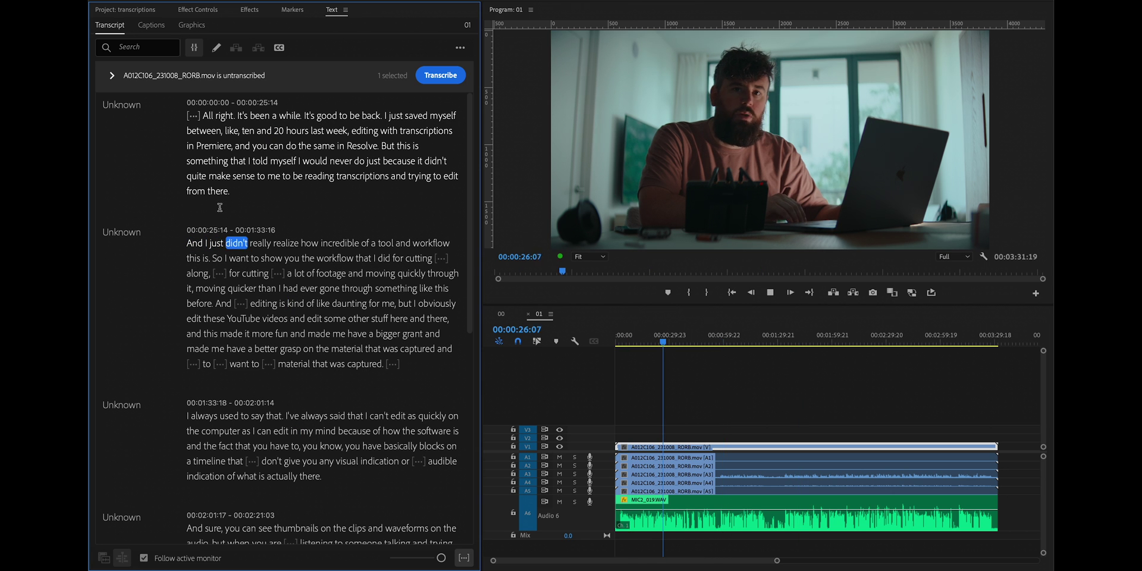
{"action": "key", "text": "space"}
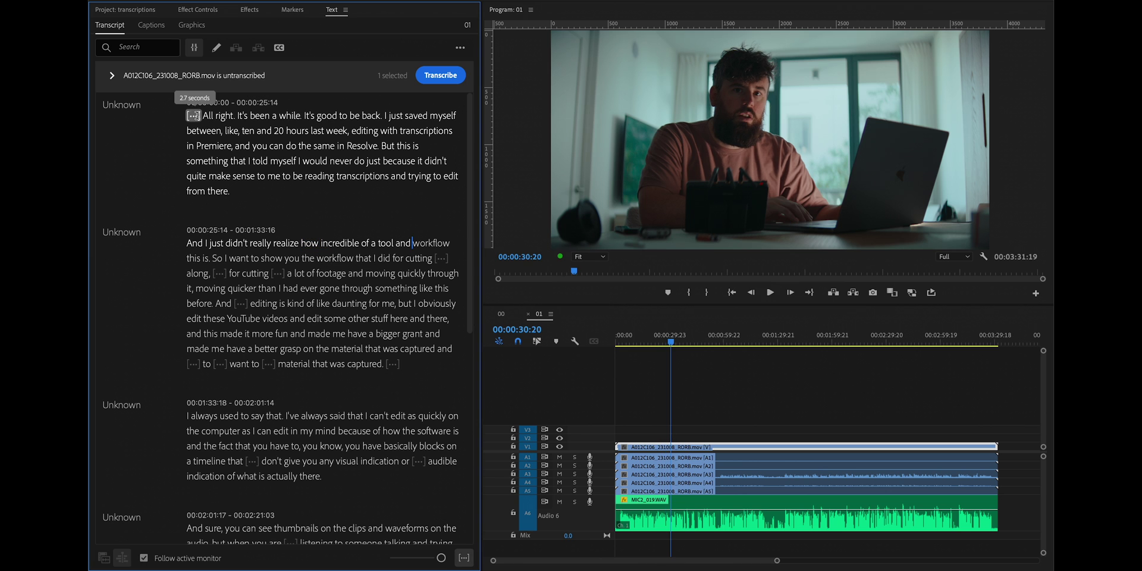
Delete the opening 2.7-second pause and the word 'But' from sequence 01.
{"action": "left_click", "coordinate": [192, 116]}
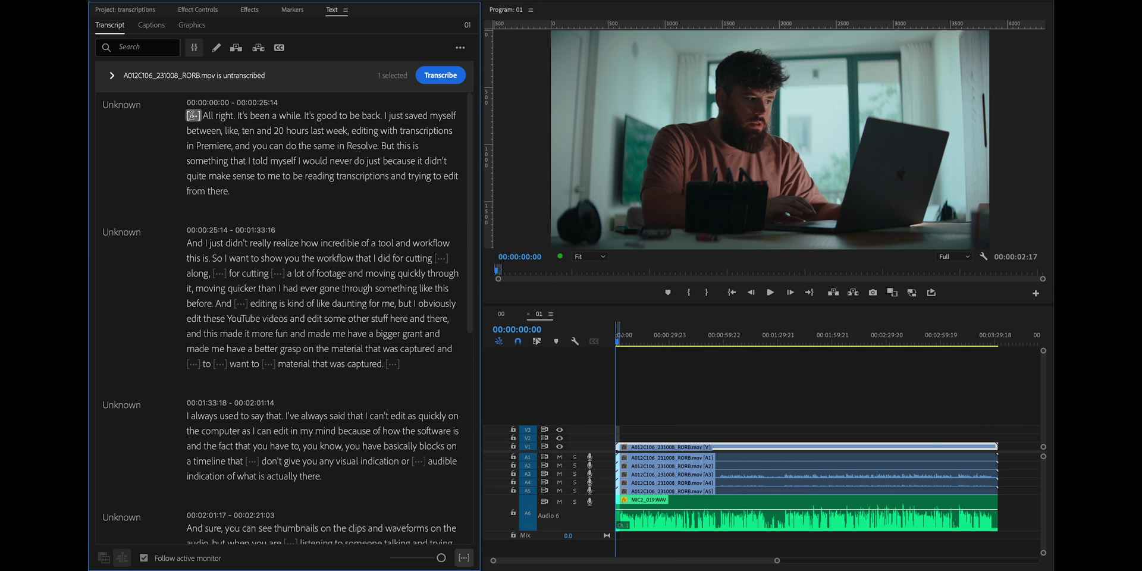
{"action": "left_click", "coordinate": [192, 115]}
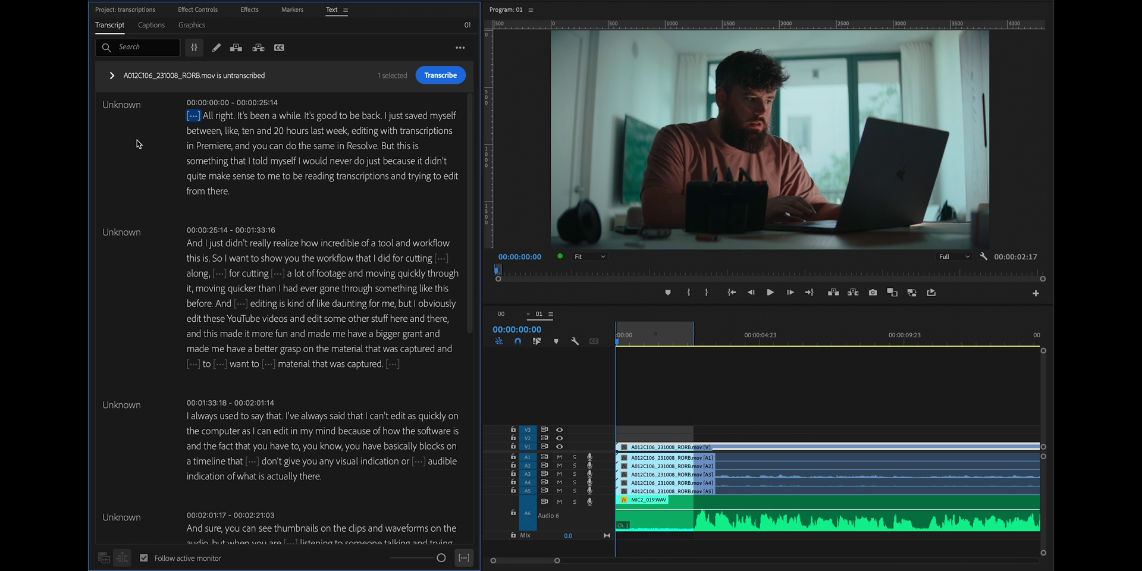
{"action": "key", "text": "Delete"}
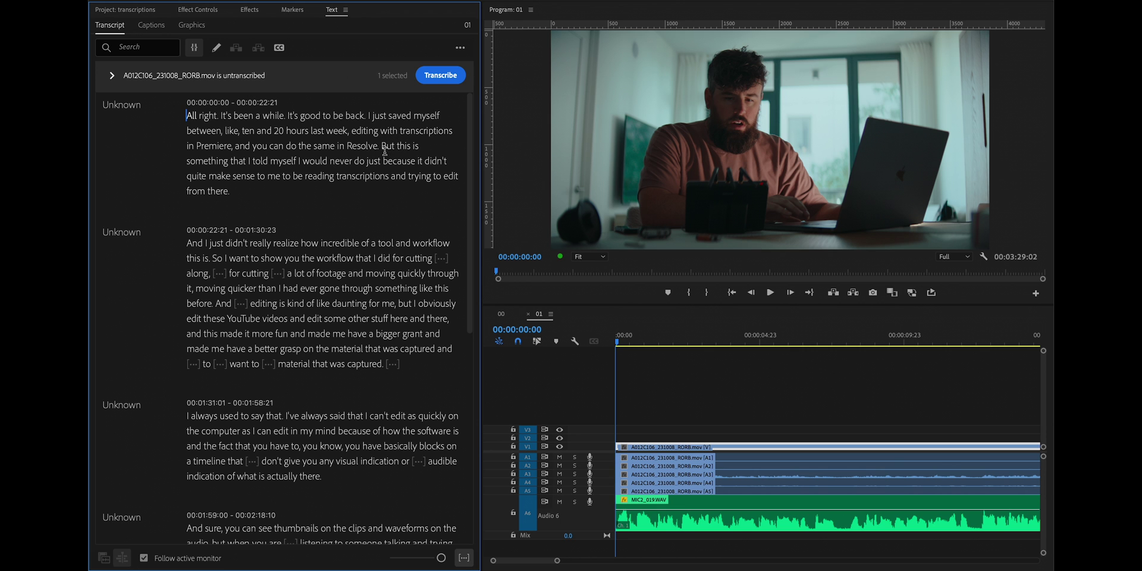
{"action": "left_click", "coordinate": [384, 147]}
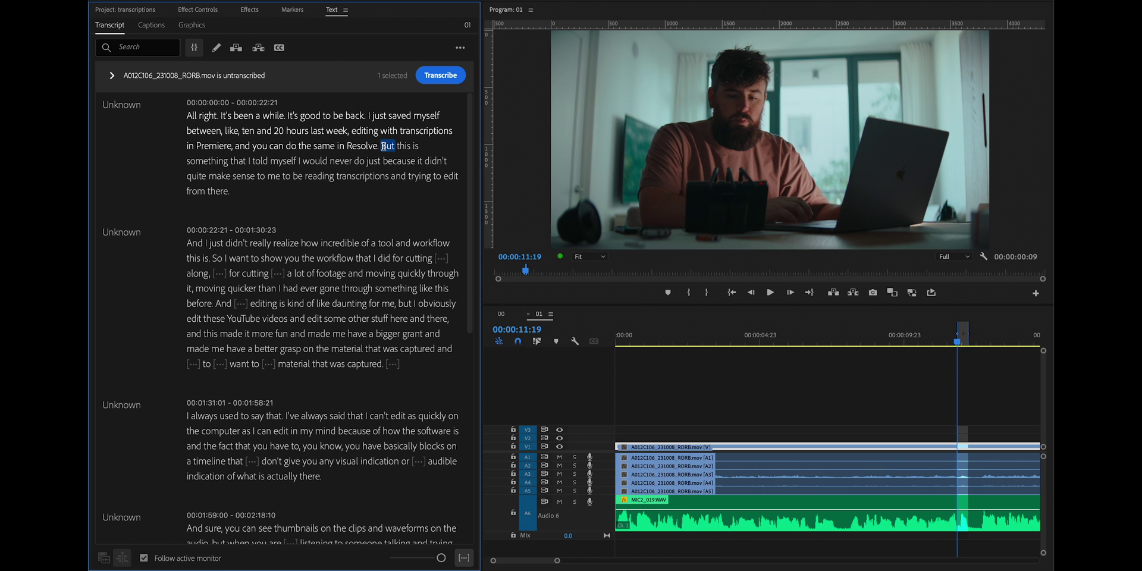
{"action": "key", "text": "Delete"}
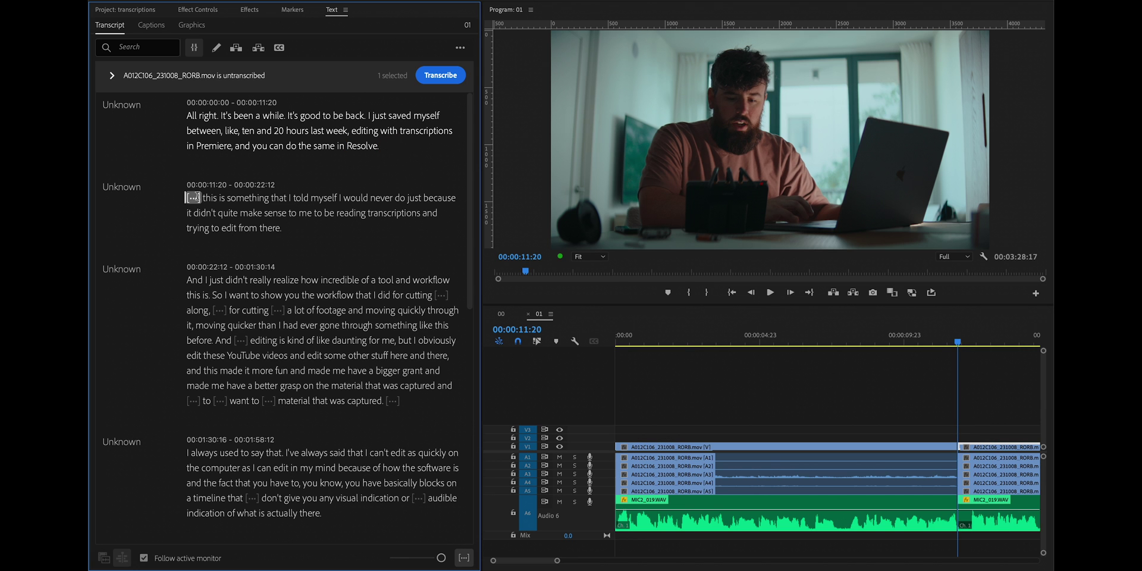
{"action": "left_click", "coordinate": [193, 197]}
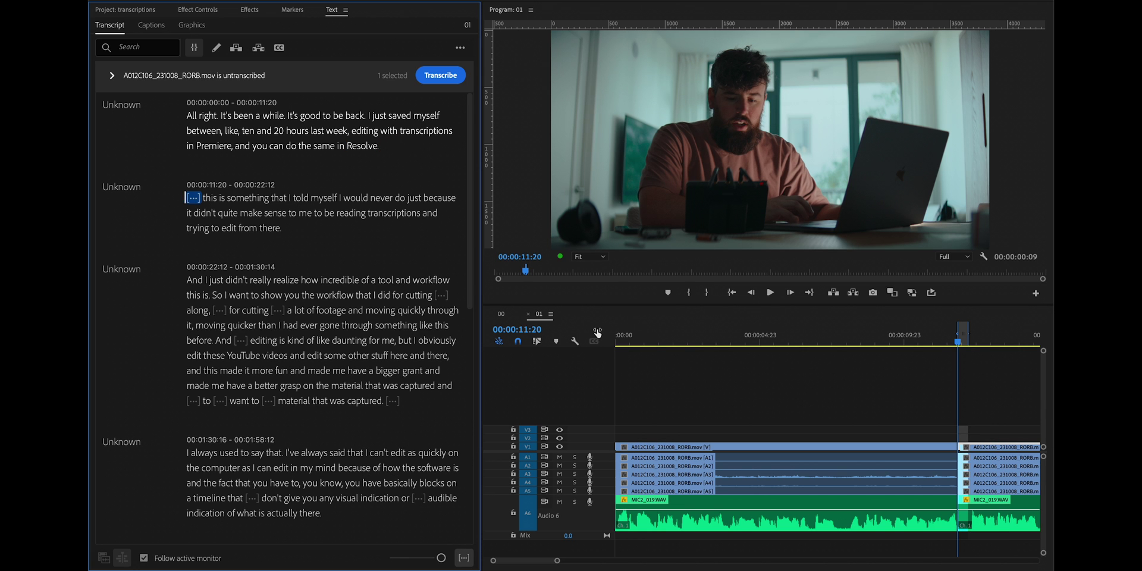
Delete the leftover pause and extract the 'And I just didn't really realize' passage.
{"action": "key", "text": "Delete"}
{"action": "mouse_move", "coordinate": [180, 278]}
{"action": "left_mouse_down"}
{"action": "mouse_move", "coordinate": [424, 408]}
{"action": "mouse_move", "coordinate": [450, 436]}
{"action": "left_mouse_up"}
{"action": "key", "text": "Delete"}
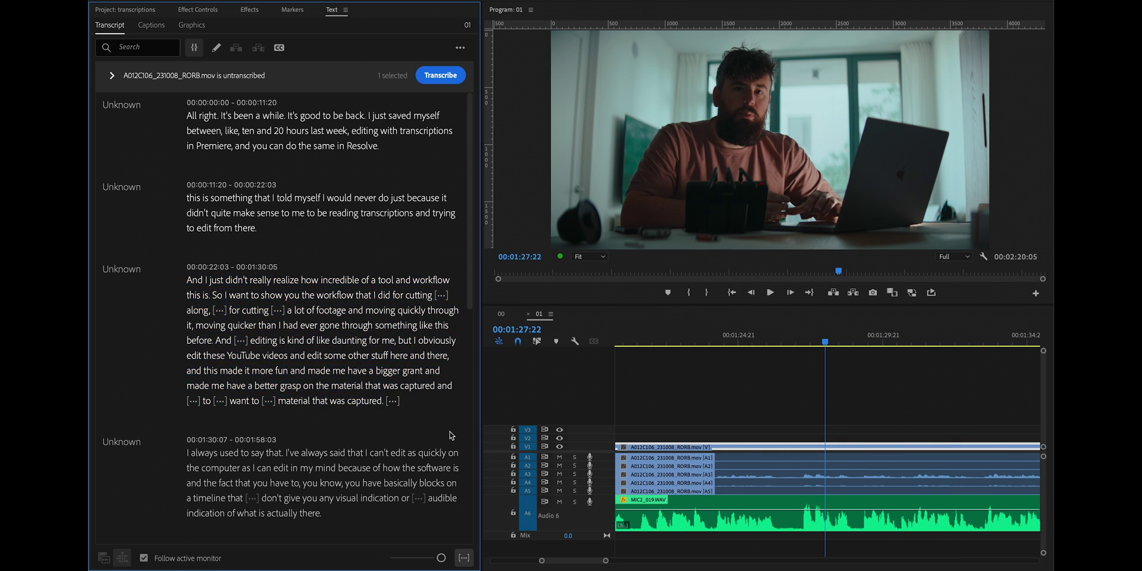
{"action": "key", "text": "ctrl+z"}
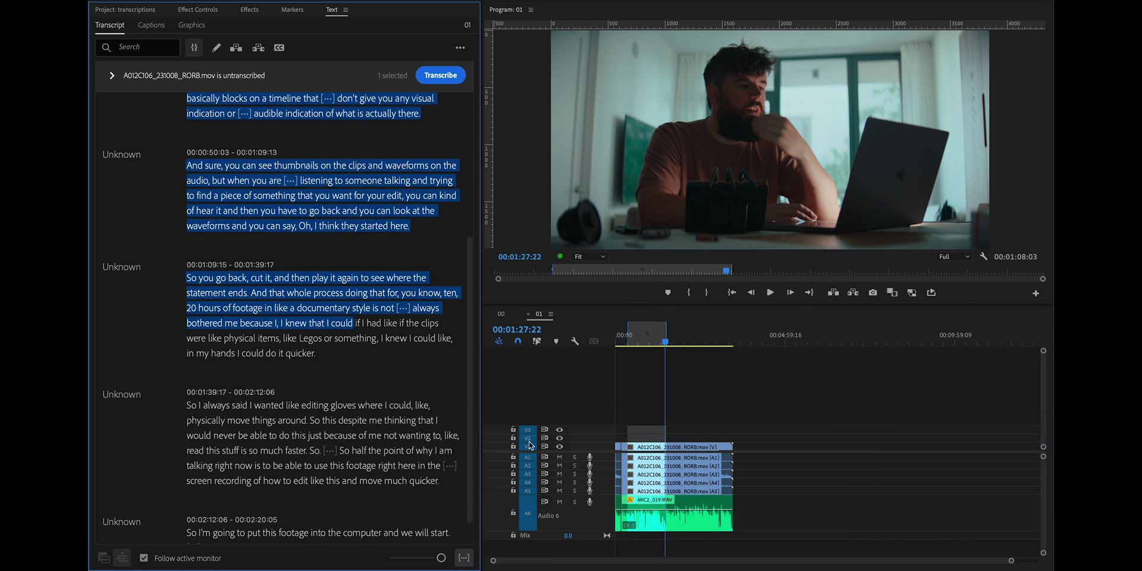
{"action": "key", "text": "Delete"}
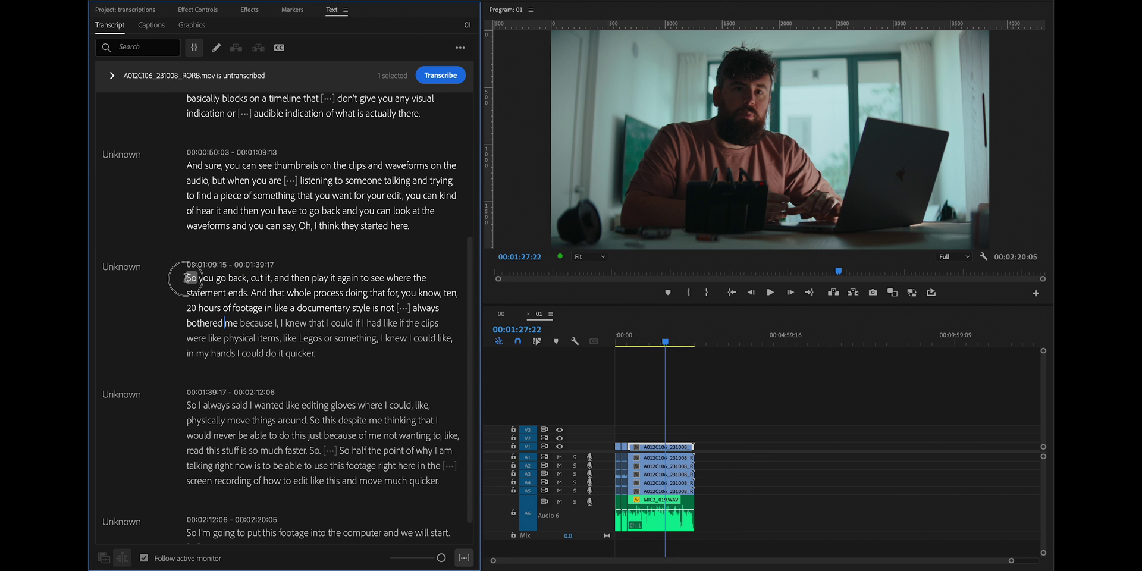
Extract the 'So you go back' passage and paste it at the start of sequence 01.
{"action": "left_click_drag", "start_coordinate": [187, 278], "coordinate": [328, 351]}
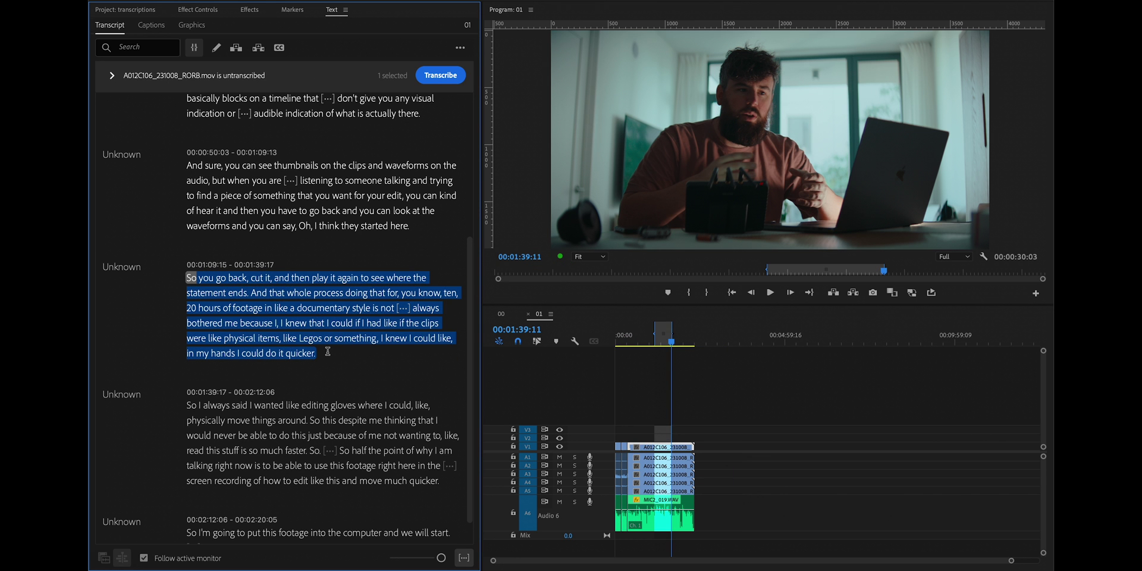
{"action": "key", "text": "Delete"}
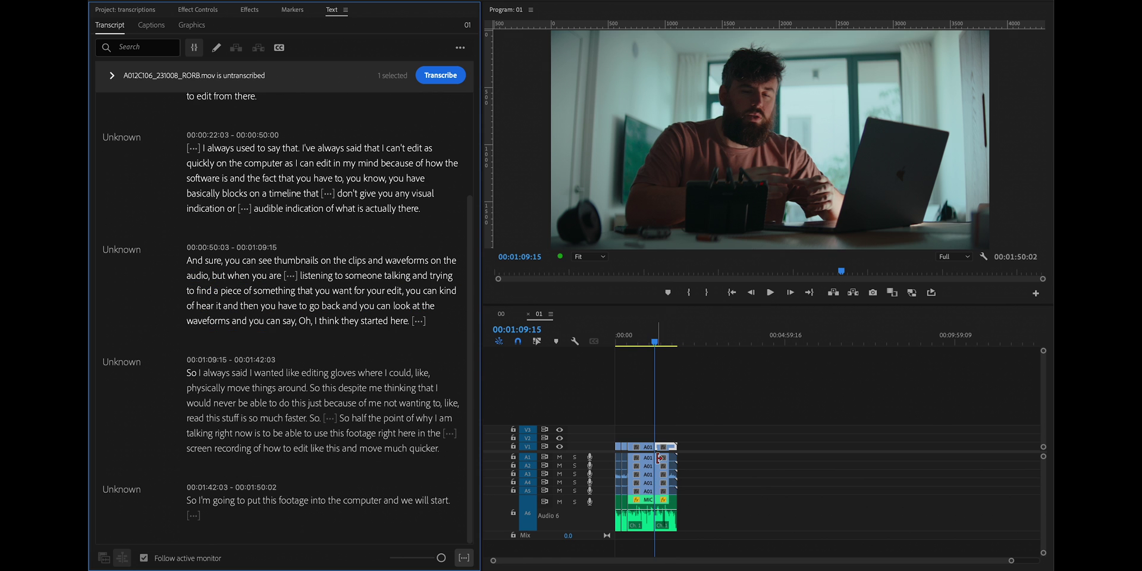
{"action": "left_click", "coordinate": [655, 424]}
{"action": "key", "text": "Home"}
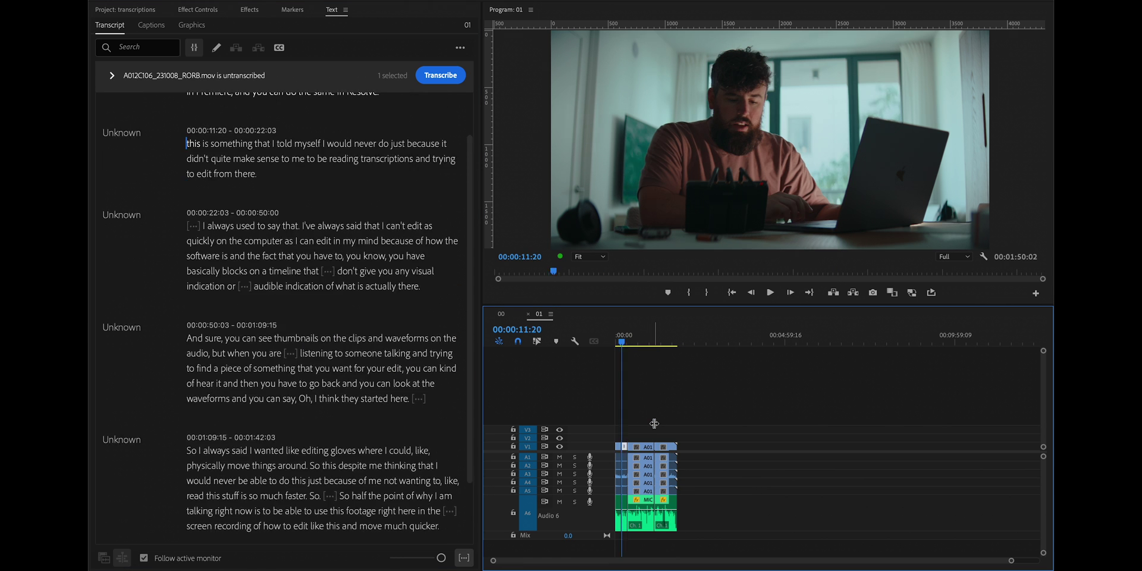
{"action": "key", "text": "ctrl+shift+v"}
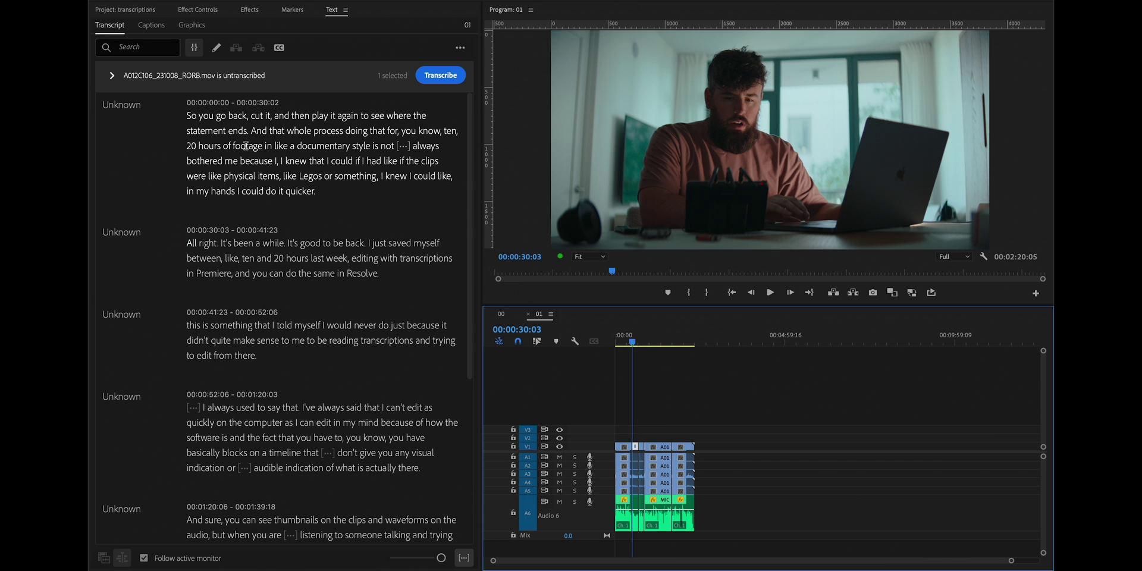
{"action": "left_click_drag", "start_coordinate": [245, 146], "coordinate": [256, 165]}
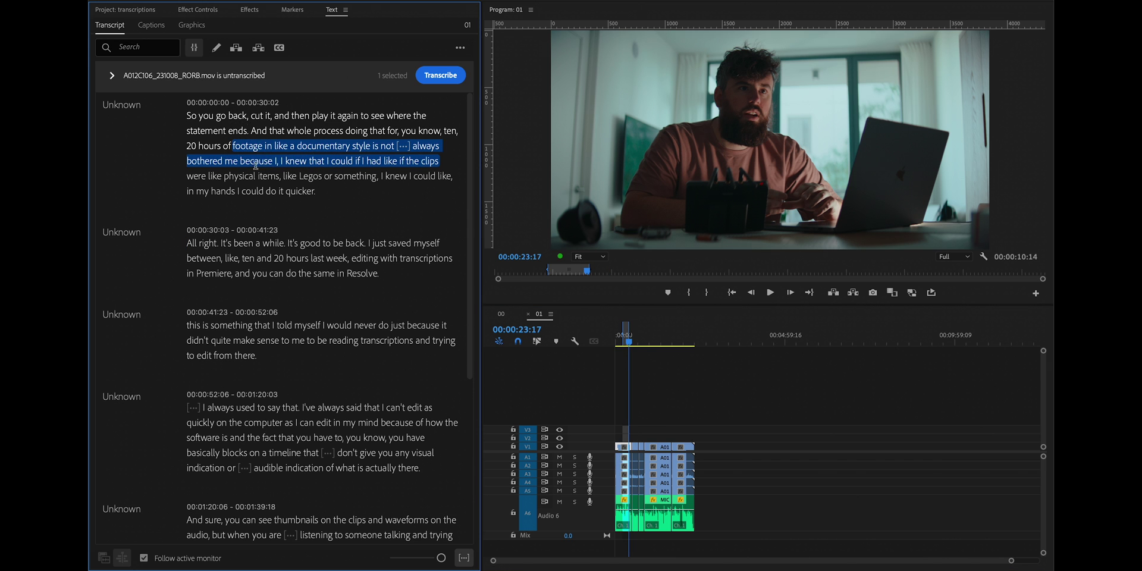
{"action": "left_click_drag", "start_coordinate": [220, 244], "coordinate": [301, 262]}
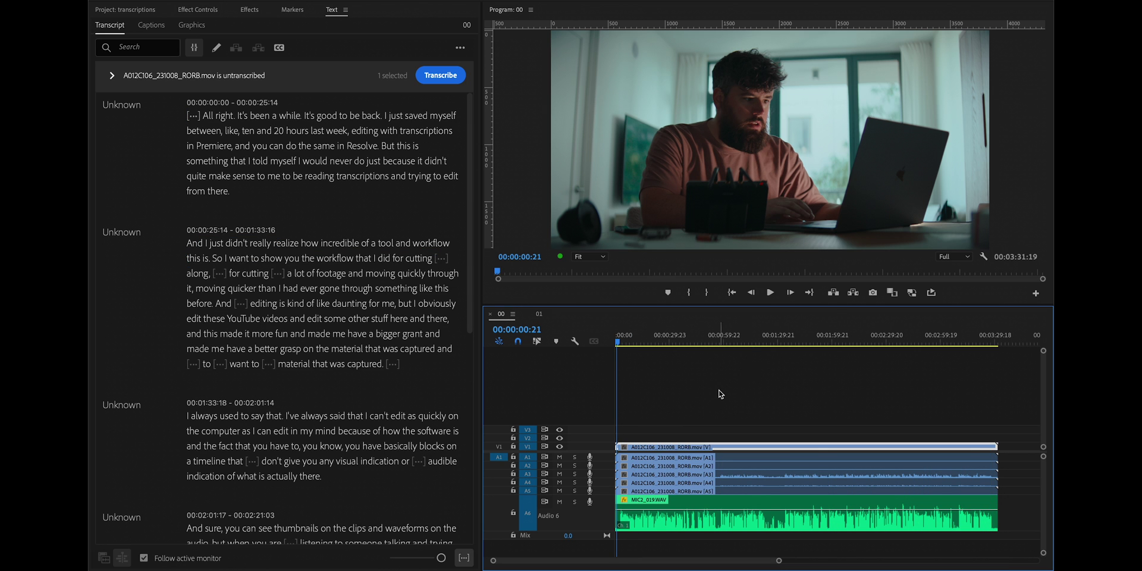
Marquee-select every clip in the 00 sequence timeline.
{"action": "left_click_drag", "start_coordinate": [770, 357], "coordinate": [709, 537]}
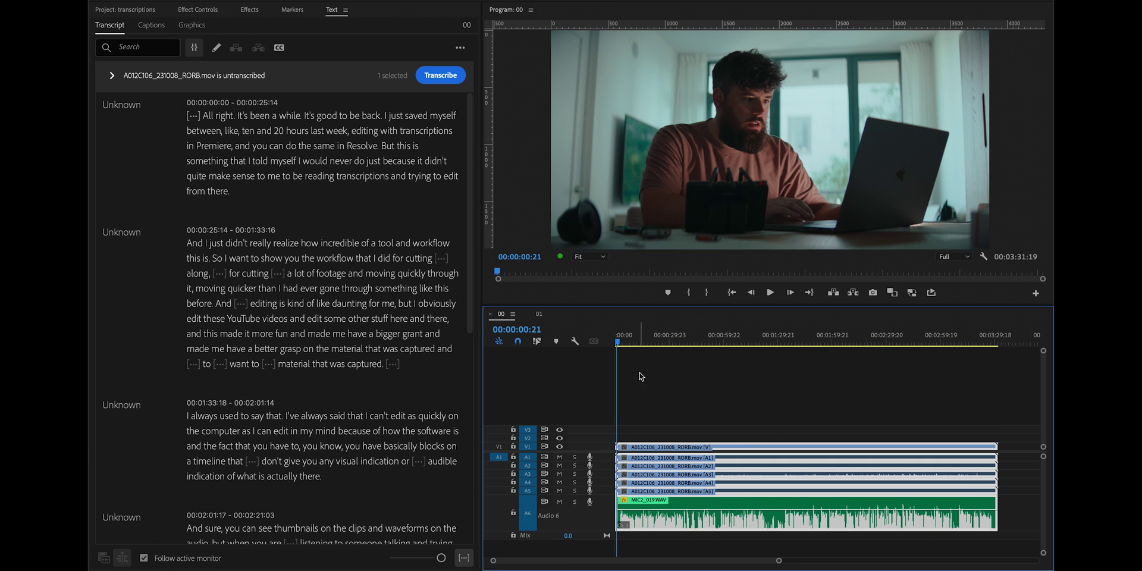
Rename the 00 Copy 01 sequence to 'Edit 1' in the Project panel.
{"action": "left_click_drag", "start_coordinate": [634, 336], "coordinate": [676, 338]}
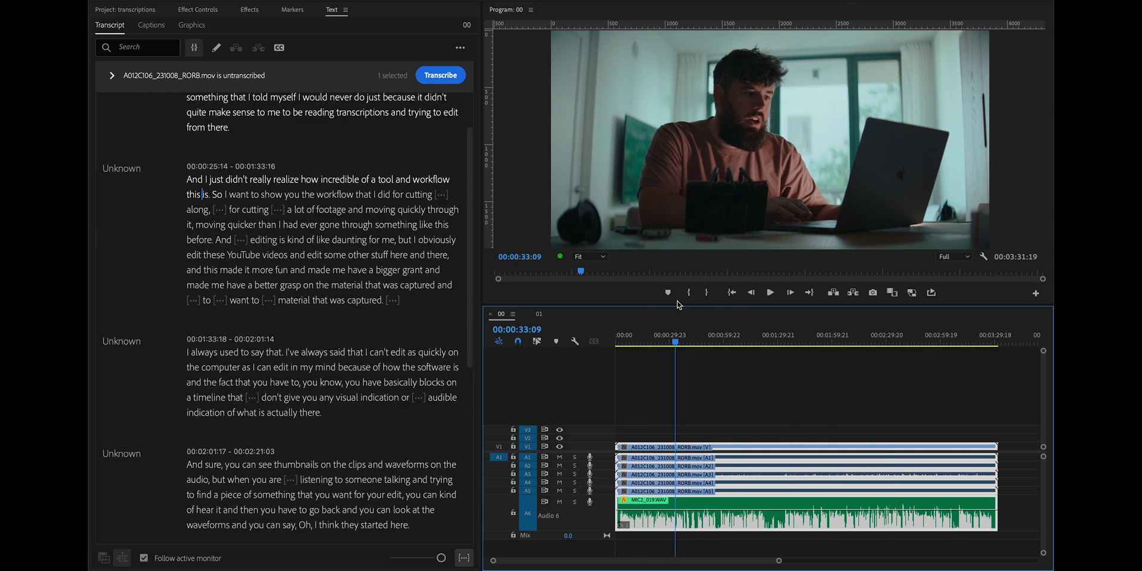
{"action": "key", "text": "shift+1"}
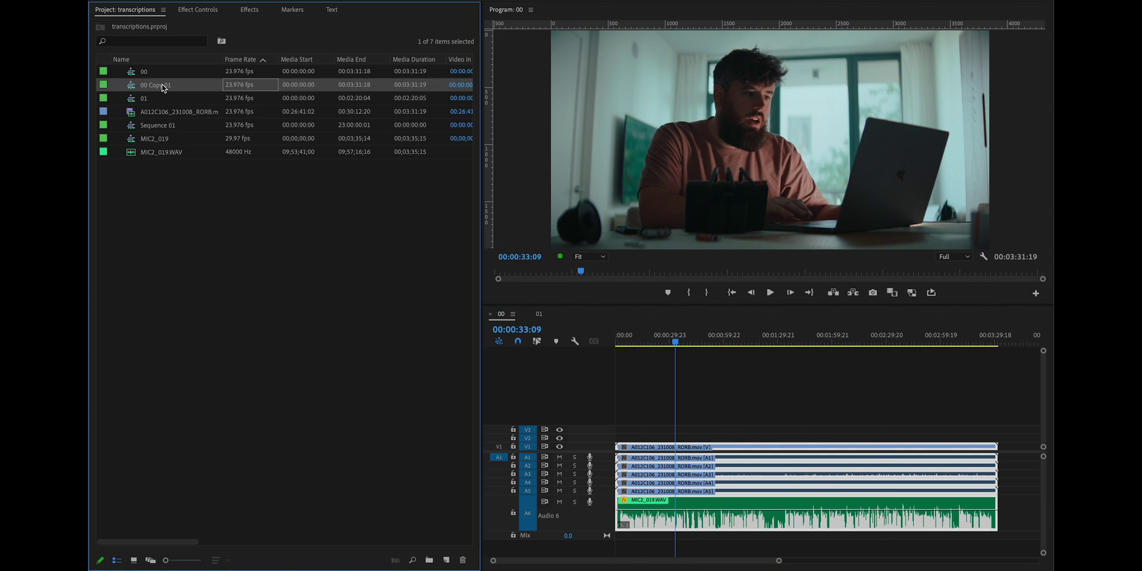
{"action": "left_click", "coordinate": [161, 86]}
{"action": "type", "text": "E"}
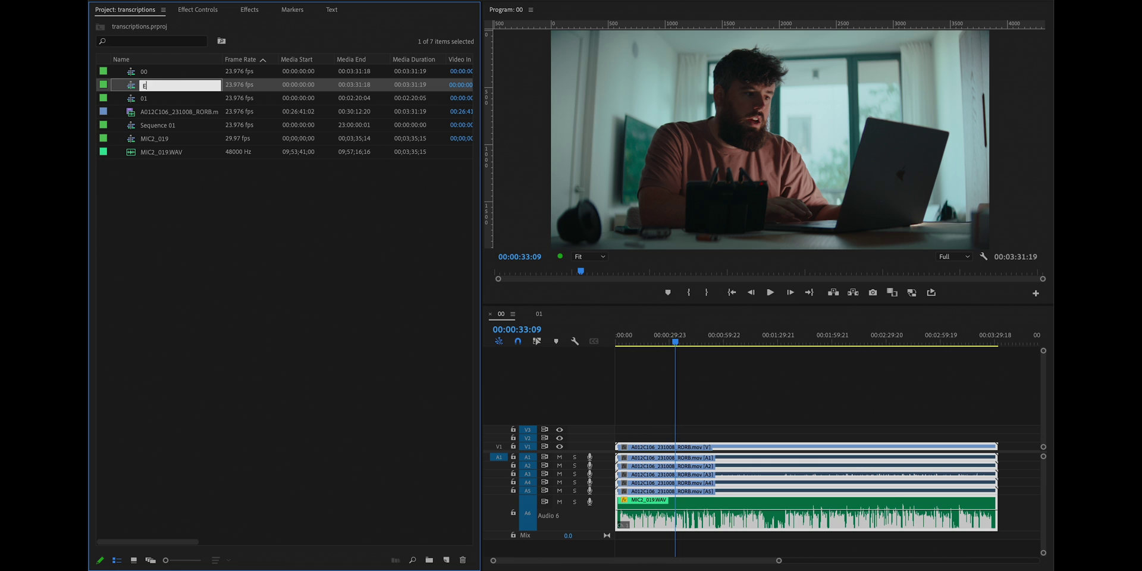
{"action": "type", "text": "dit 1"}
{"action": "key", "text": "Return"}
Rename the original 00 sequence to '00 Pull'.
{"action": "left_click", "coordinate": [153, 72]}
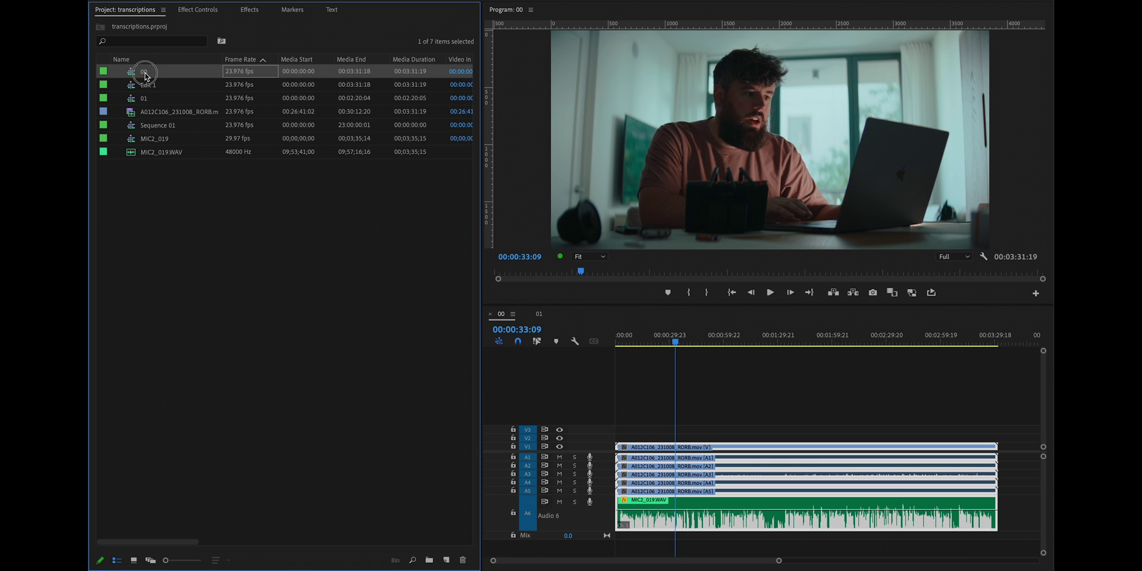
{"action": "left_click", "coordinate": [153, 72]}
{"action": "type", "text": "Pull"}
{"action": "key", "text": "Tab"}
Open Edit 1, dock its timeline below 00 Pull, and restore the Text transcript panel.
{"action": "double_click", "coordinate": [144, 86]}
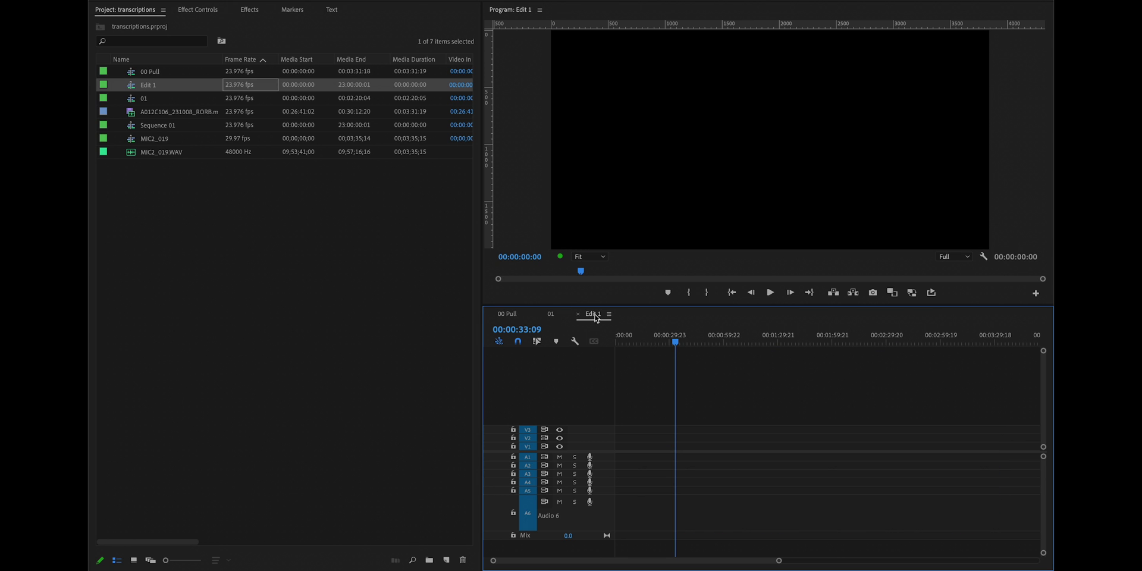
{"action": "left_click_drag", "start_coordinate": [597, 318], "coordinate": [617, 543]}
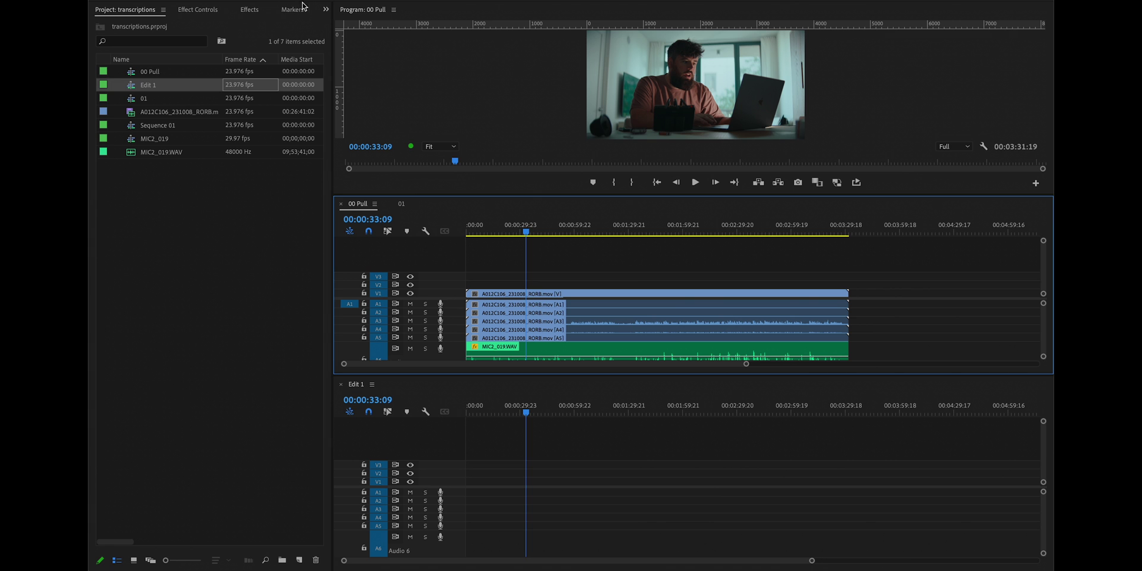
{"action": "left_click", "coordinate": [325, 9]}
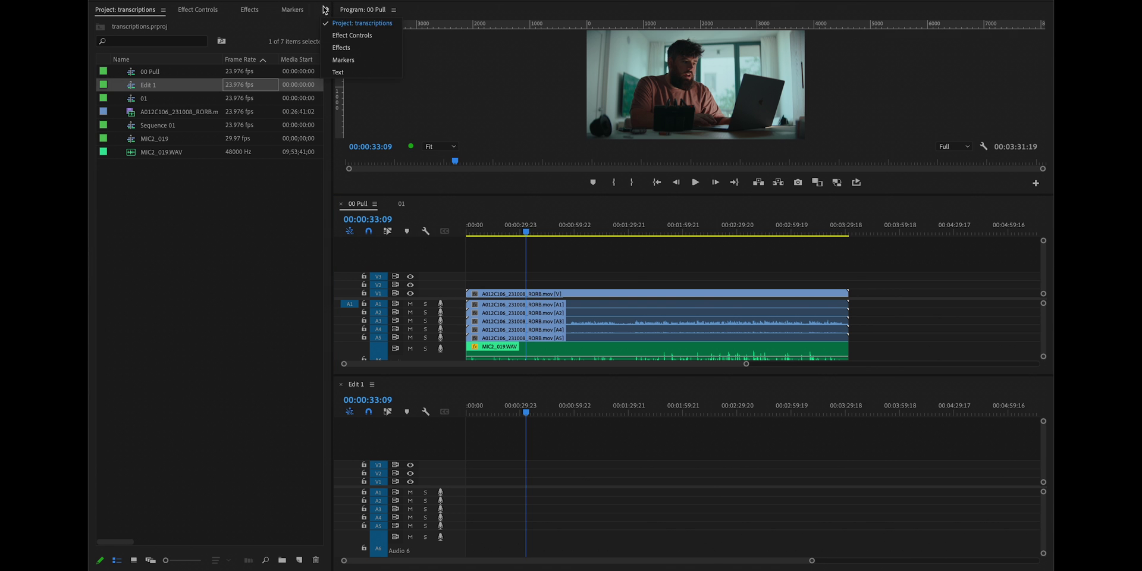
{"action": "left_click", "coordinate": [345, 62]}
Copy the 'All right. It's been a while' passage from 00 Pull into Edit 1 at the start.
{"action": "left_click", "coordinate": [505, 277]}
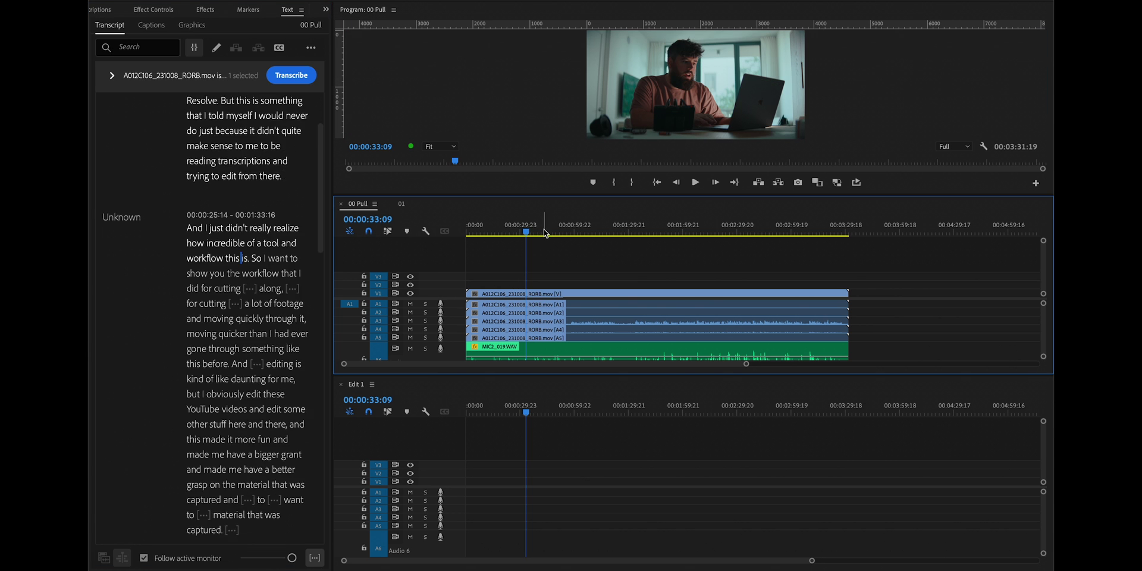
{"action": "left_click_drag", "start_coordinate": [332, 205], "coordinate": [449, 206]}
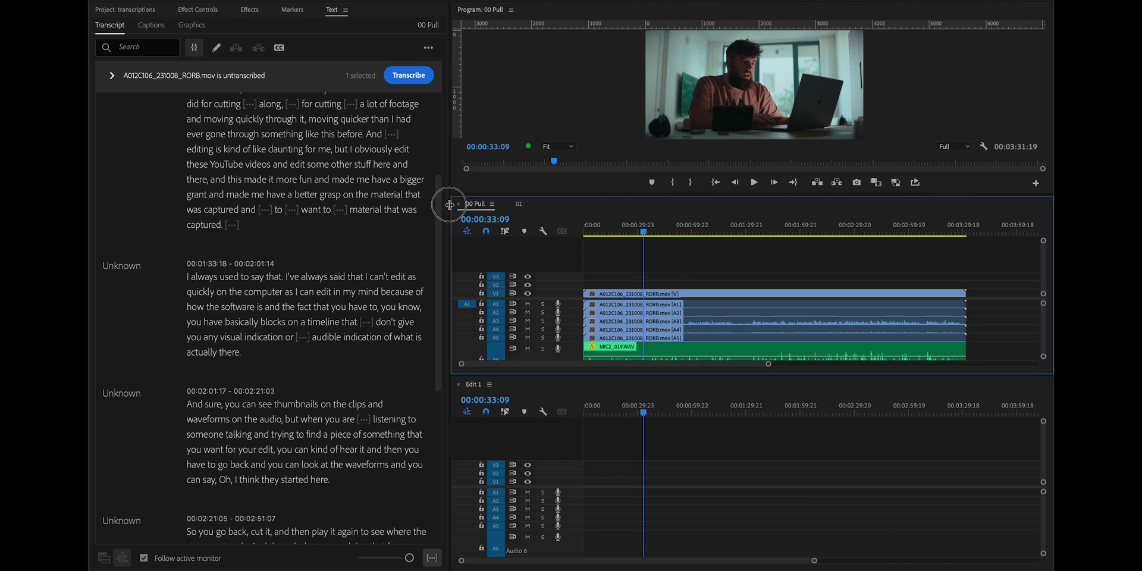
{"action": "left_click_drag", "start_coordinate": [570, 299], "coordinate": [570, 266]}
{"action": "scroll", "coordinate": [345, 160], "scroll_direction": "up", "scroll_amount": 4}
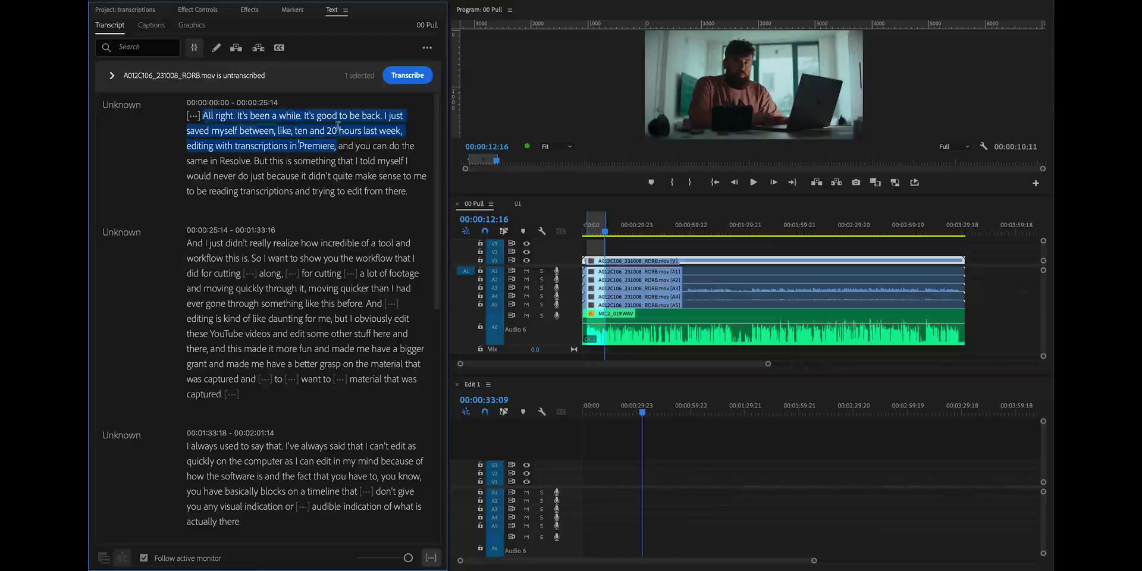
{"action": "left_click", "coordinate": [684, 439]}
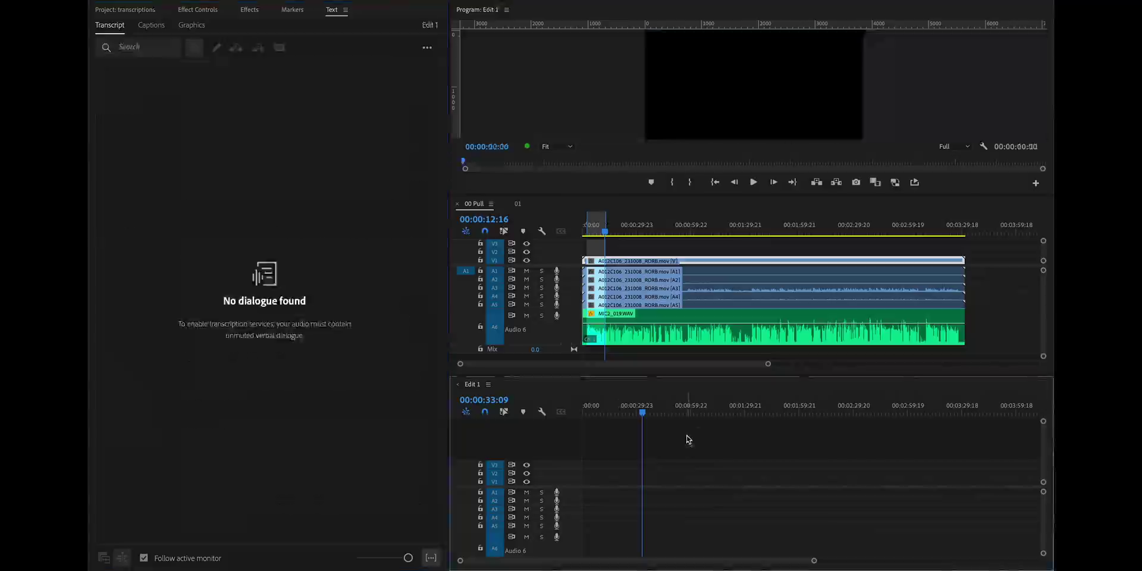
{"action": "key", "text": "Home"}
{"action": "key", "text": "ctrl+v"}
{"action": "left_click", "coordinate": [655, 436]}
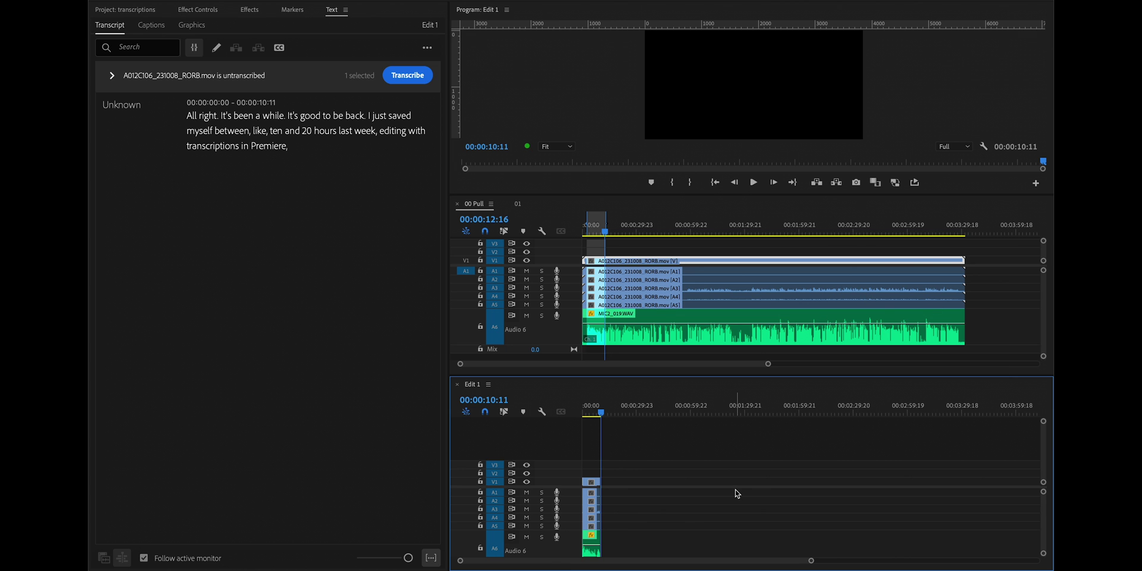
In the 00 Pull transcript, move the playhead to the start of 'I always used to say that'.
{"action": "left_click", "coordinate": [669, 253]}
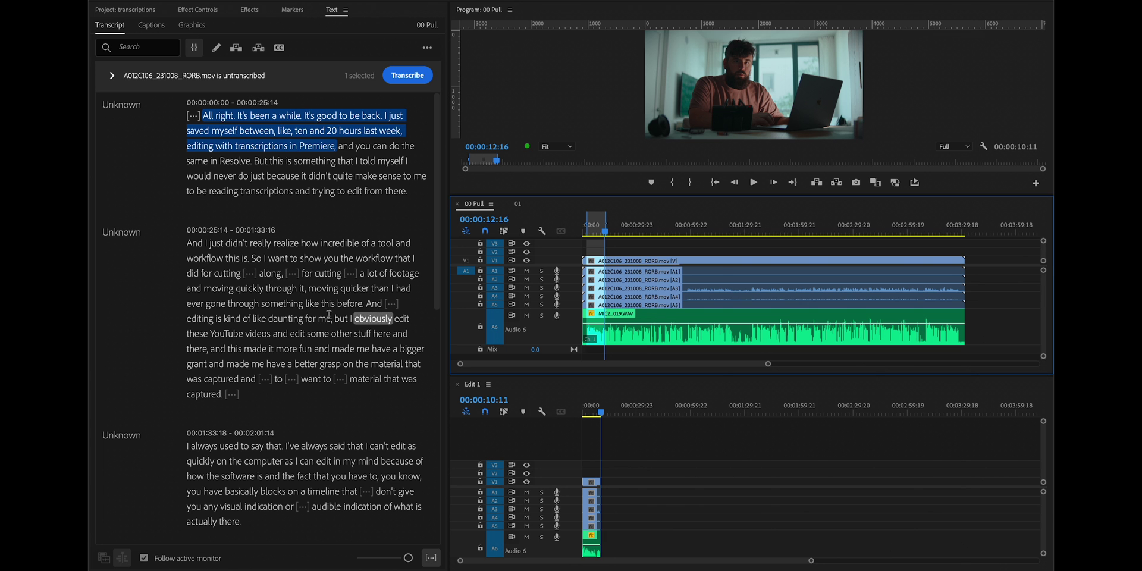
{"action": "scroll", "coordinate": [287, 370], "scroll_direction": "down", "scroll_amount": 3}
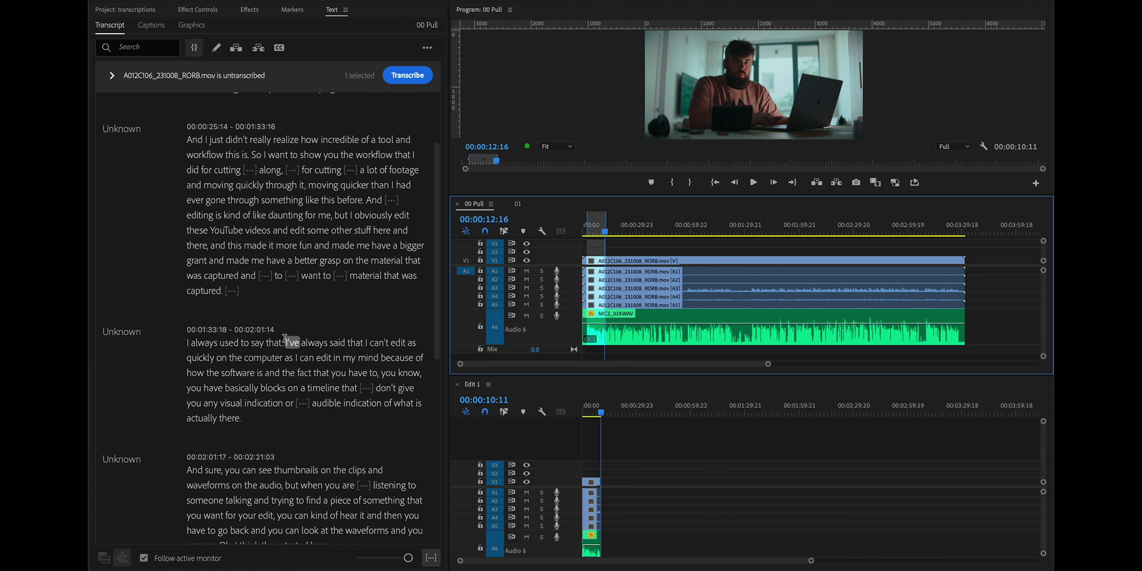
{"action": "left_click_drag", "start_coordinate": [302, 342], "coordinate": [647, 450]}
{"action": "left_click", "coordinate": [668, 354]}
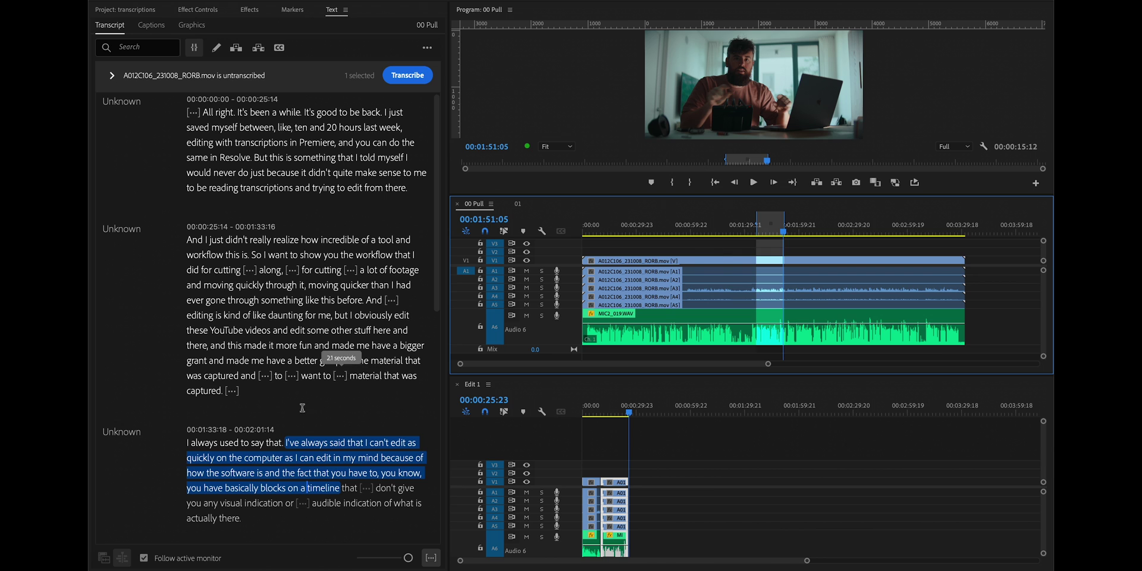
{"action": "left_click", "coordinate": [271, 441]}
{"action": "left_click", "coordinate": [187, 442]}
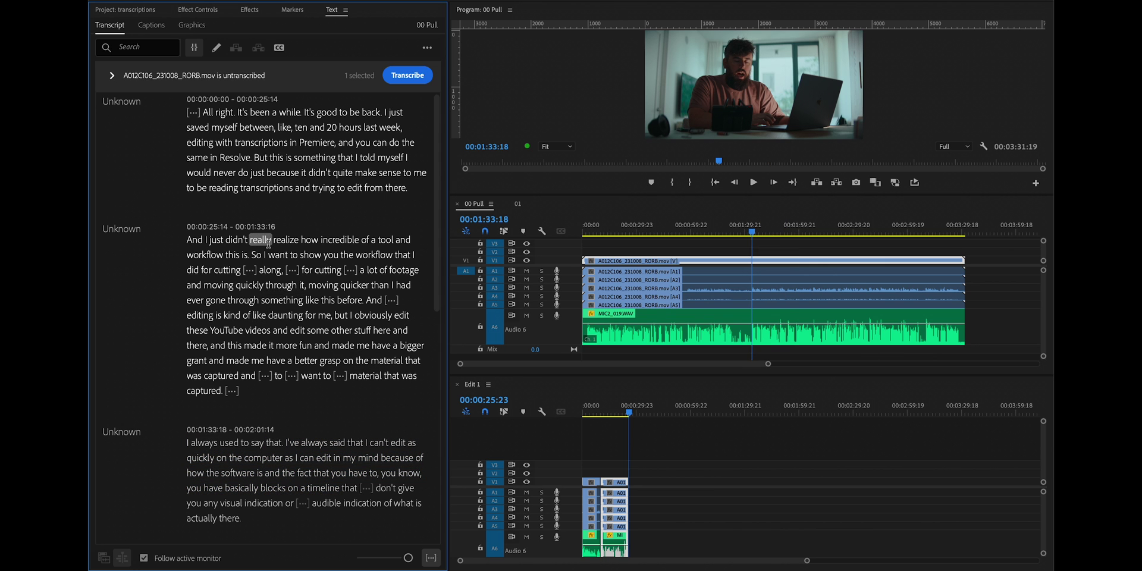
{"action": "key", "text": "grave"}
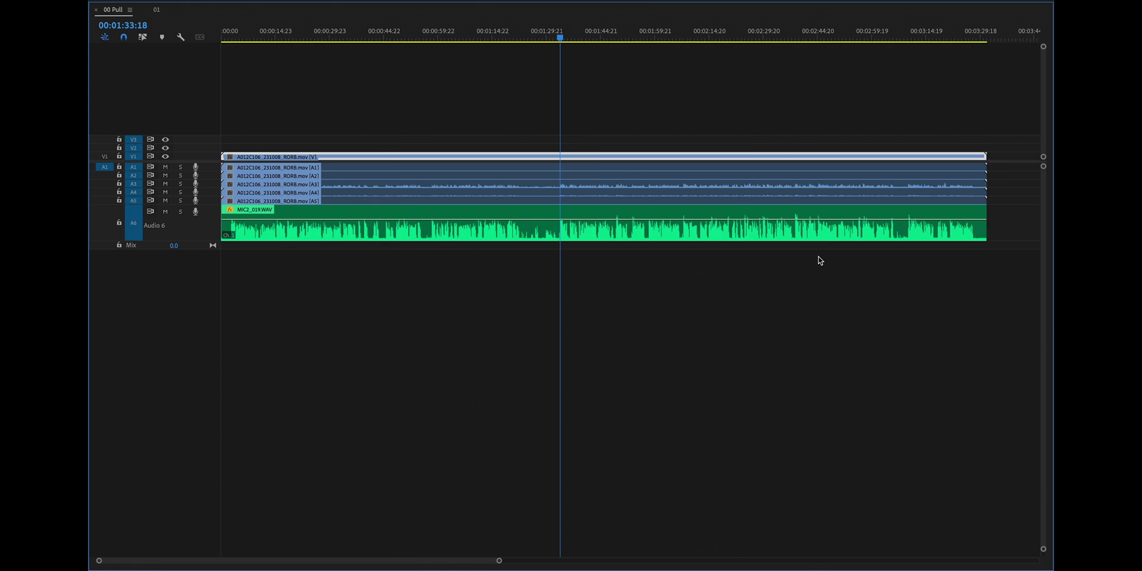
{"action": "key", "text": "grave"}
{"action": "key", "text": "space"}
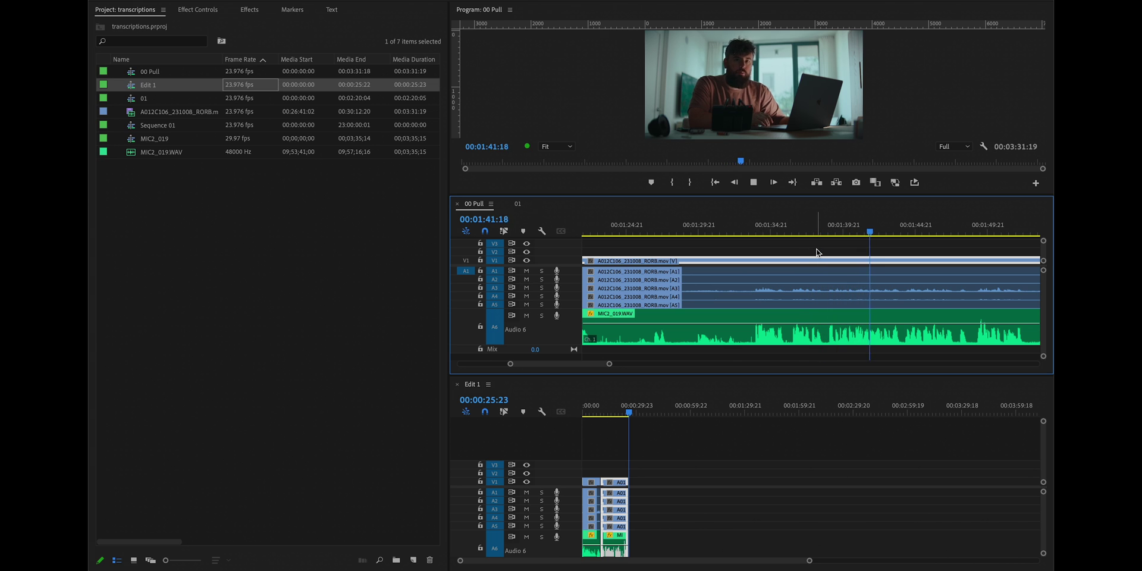
{"action": "key", "text": "space"}
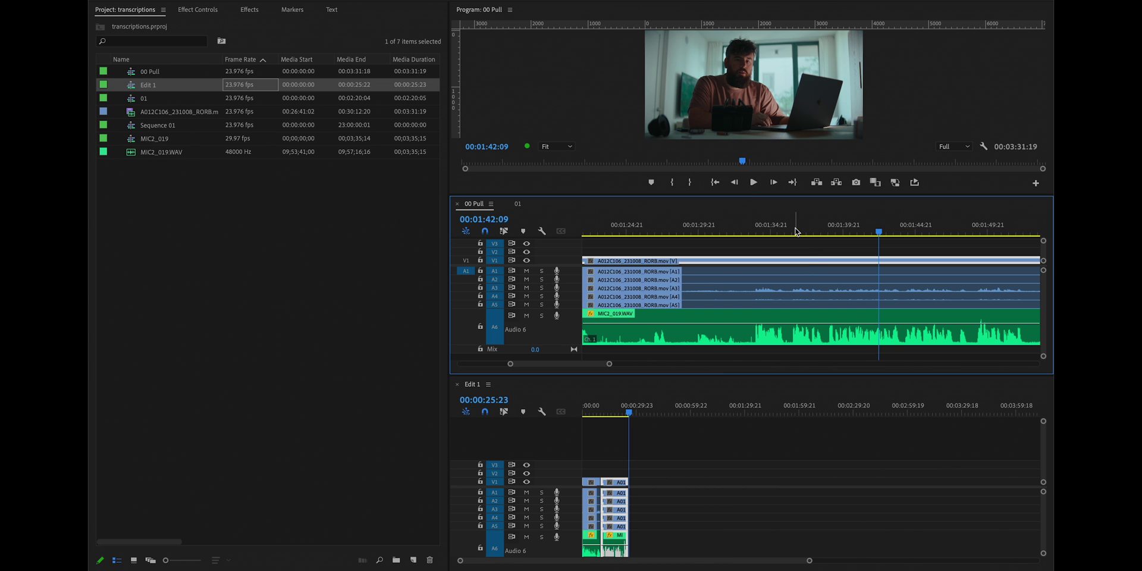
{"action": "mouse_move", "coordinate": [797, 231]}
{"action": "left_mouse_down"}
{"action": "mouse_move", "coordinate": [755, 225]}
{"action": "mouse_move", "coordinate": [793, 228]}
{"action": "left_mouse_up"}
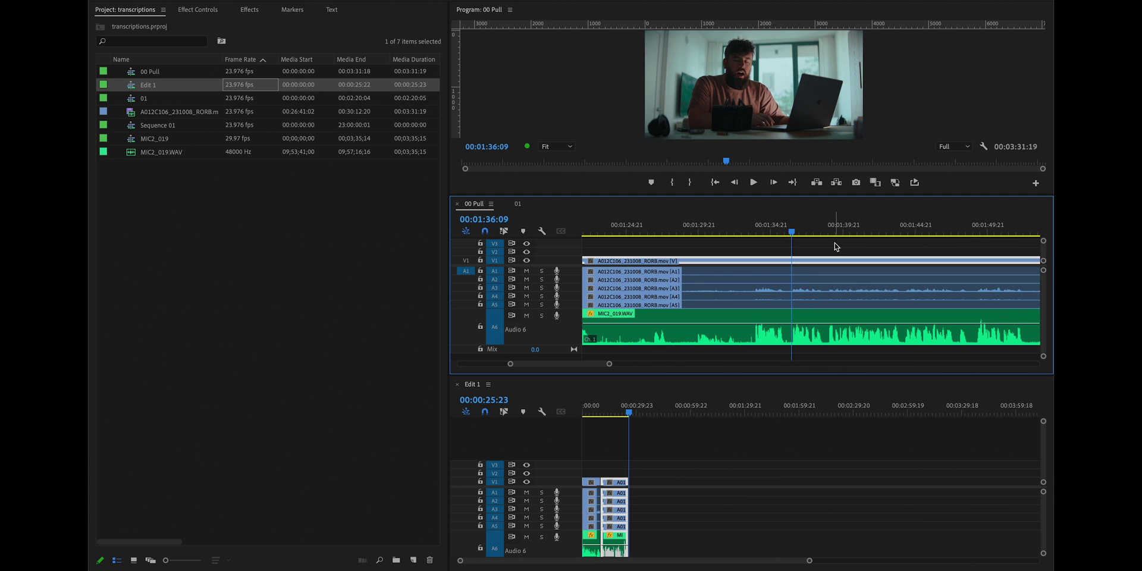
{"action": "key", "text": "ctrl+k"}
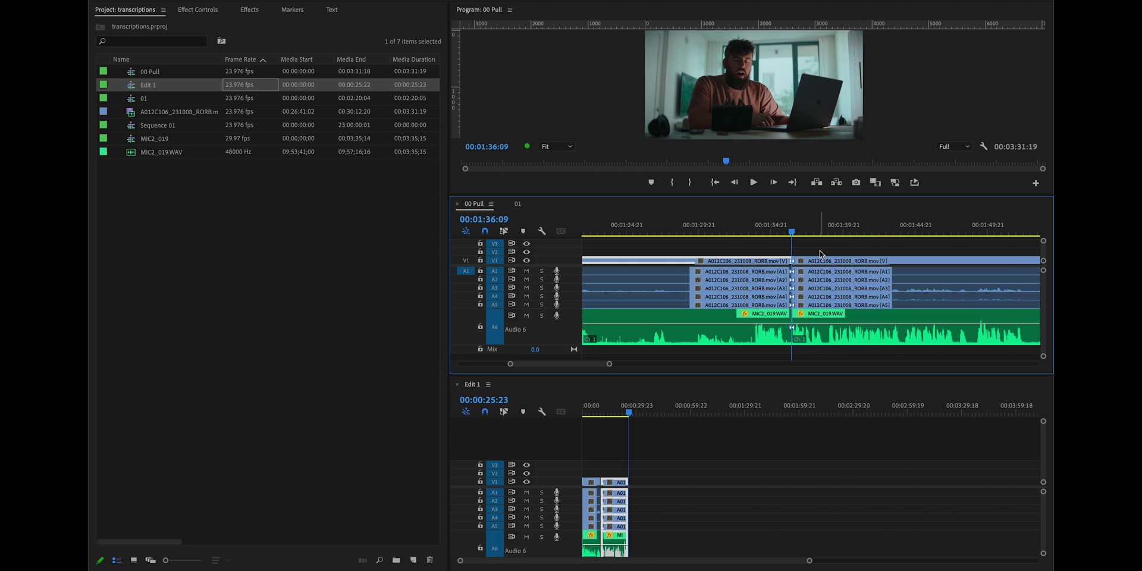
{"action": "key", "text": "space"}
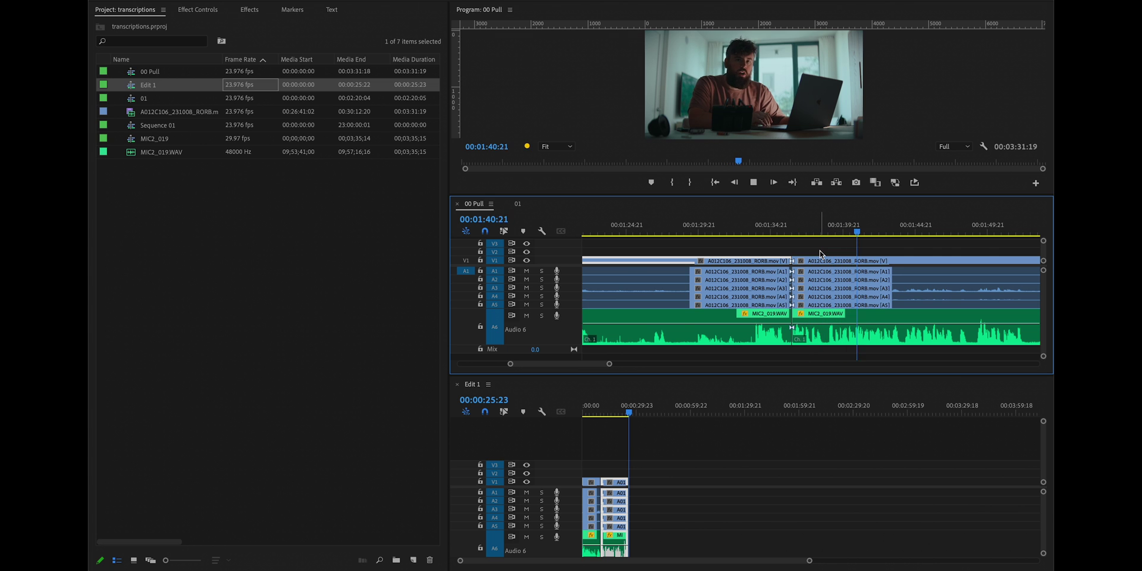
{"action": "key", "text": "space"}
{"action": "key", "text": "="}
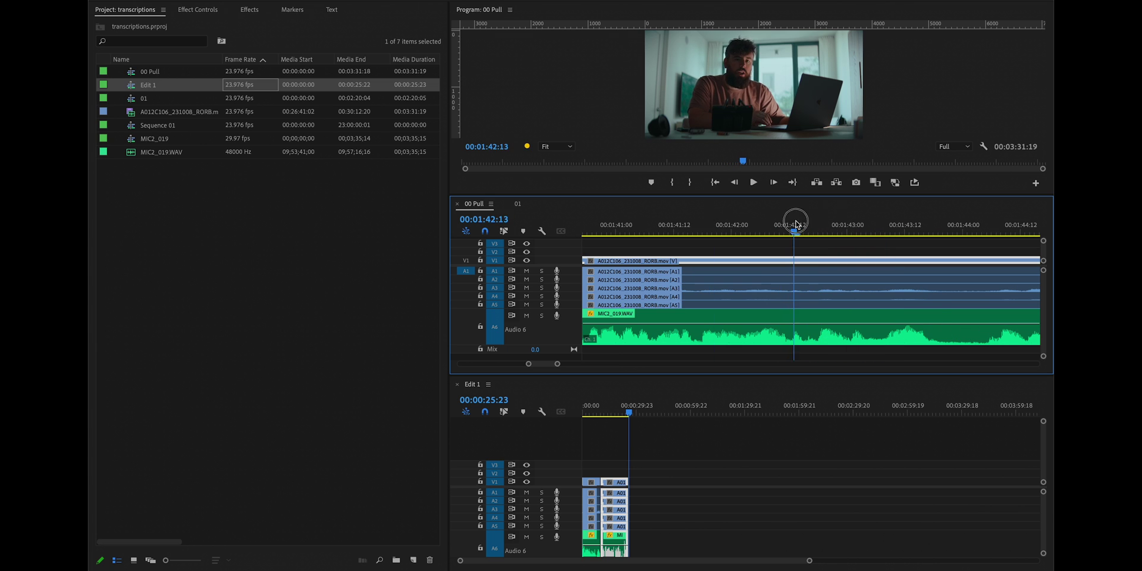
{"action": "left_click", "coordinate": [683, 230]}
{"action": "key", "text": "space"}
{"action": "key", "text": "space"}
{"action": "key", "text": "ctrl+k"}
{"action": "left_click", "coordinate": [724, 273]}
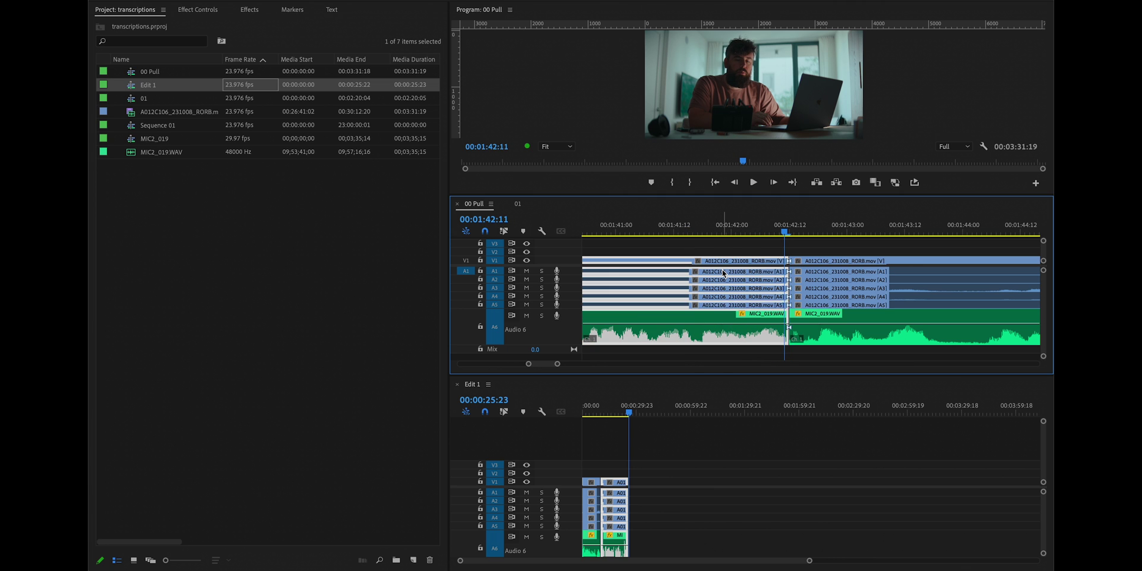
{"action": "key", "text": "minus"}
{"action": "key", "text": "Left"}
{"action": "left_click_drag", "start_coordinate": [634, 537], "coordinate": [633, 536]}
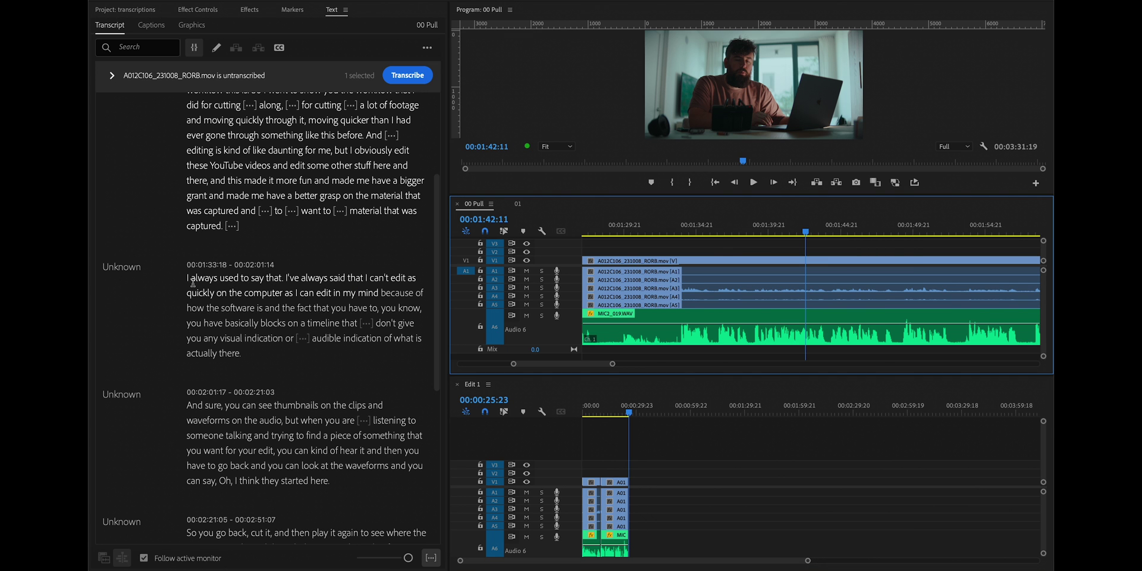
Append the 'I've always said … in my mind' passage to the end of Edit 1, then begin selecting 'So I want to show'.
{"action": "left_click", "coordinate": [287, 277]}
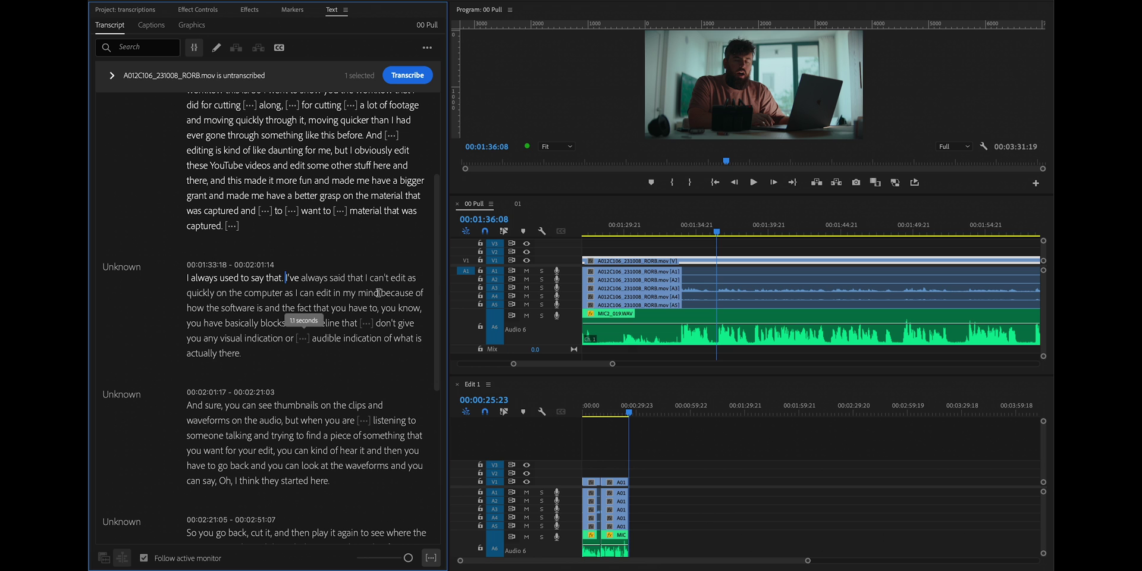
{"action": "left_click_drag", "start_coordinate": [286, 278], "coordinate": [372, 291]}
{"action": "left_click", "coordinate": [667, 434]}
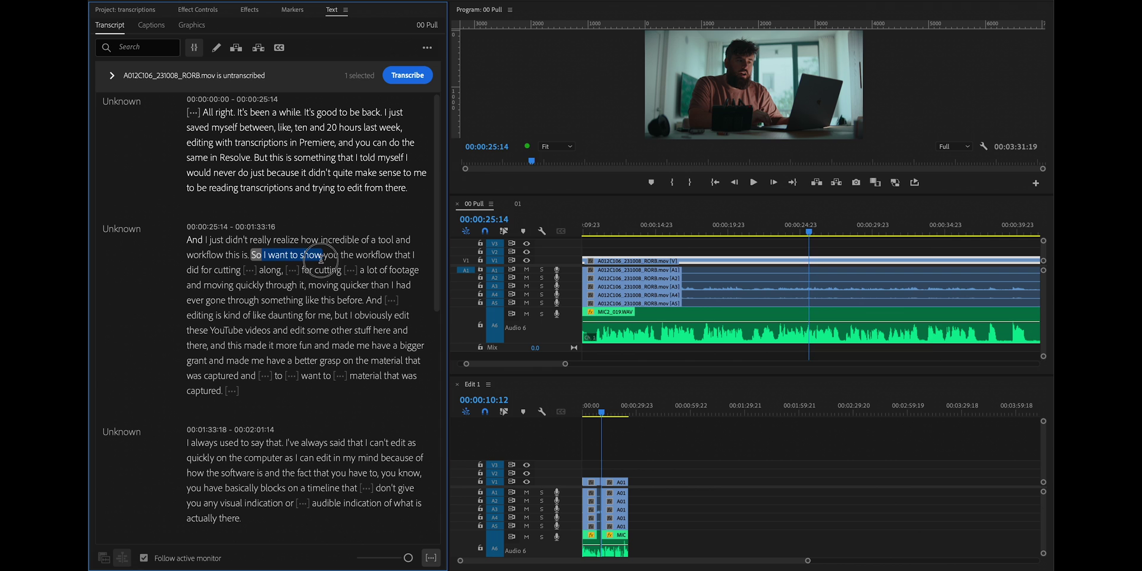
{"action": "left_click_drag", "start_coordinate": [322, 255], "coordinate": [256, 254]}
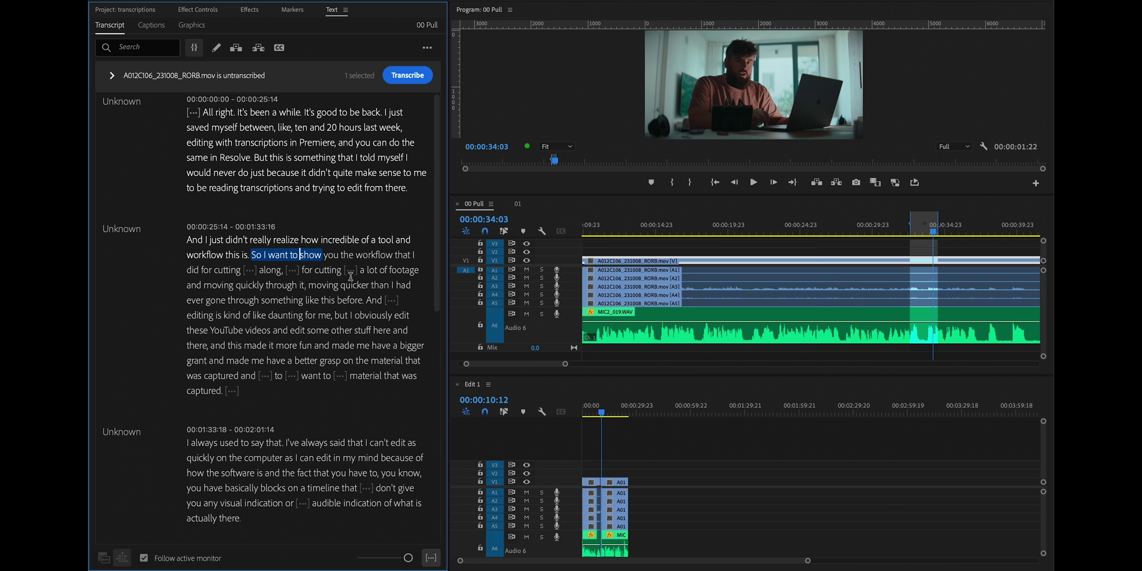
Extend the 00 Pull transcript selection from 'So I want to show' through 'made me have'.
{"action": "left_click", "coordinate": [391, 346], "text": "shift"}
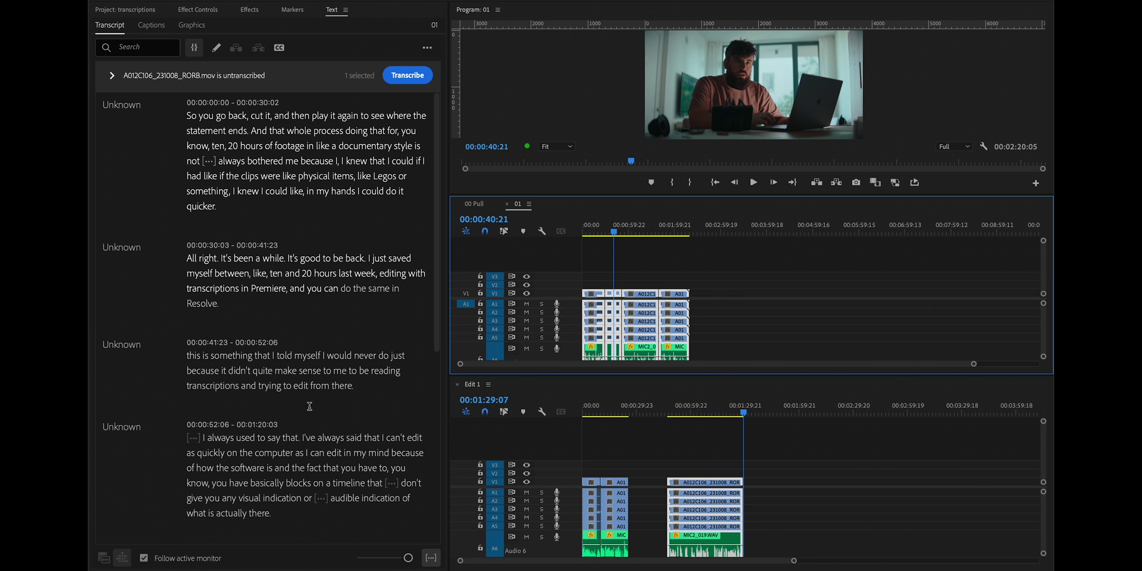
Delete the fourth passage's trailing words, 'that … actually there.' and 'screen recording … quicker.'.
{"action": "left_click", "coordinate": [189, 438]}
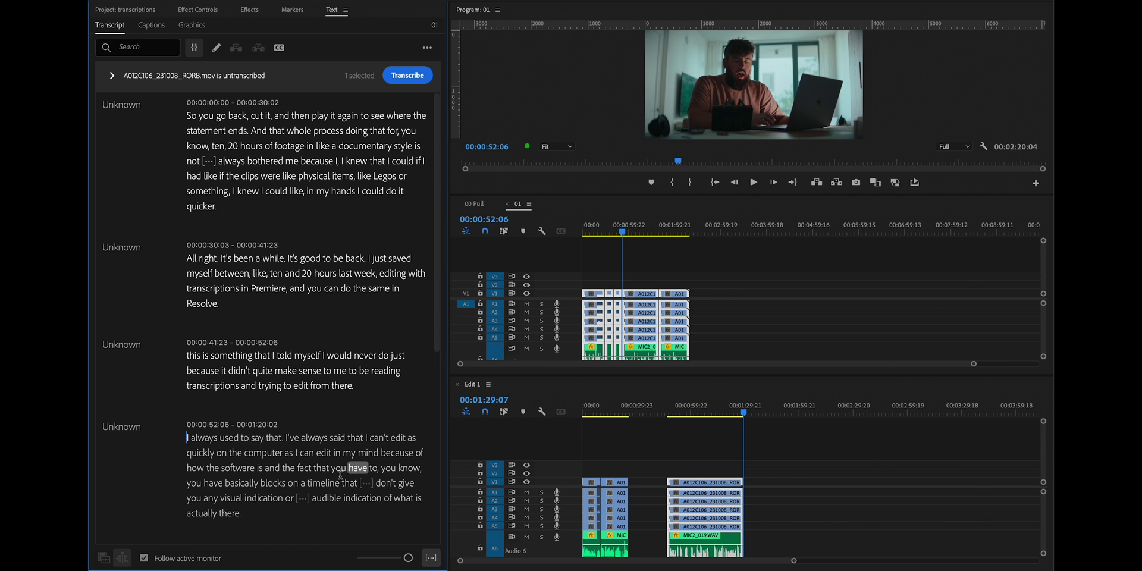
{"action": "left_click_drag", "start_coordinate": [349, 483], "coordinate": [402, 519]}
{"action": "key", "text": "Delete"}
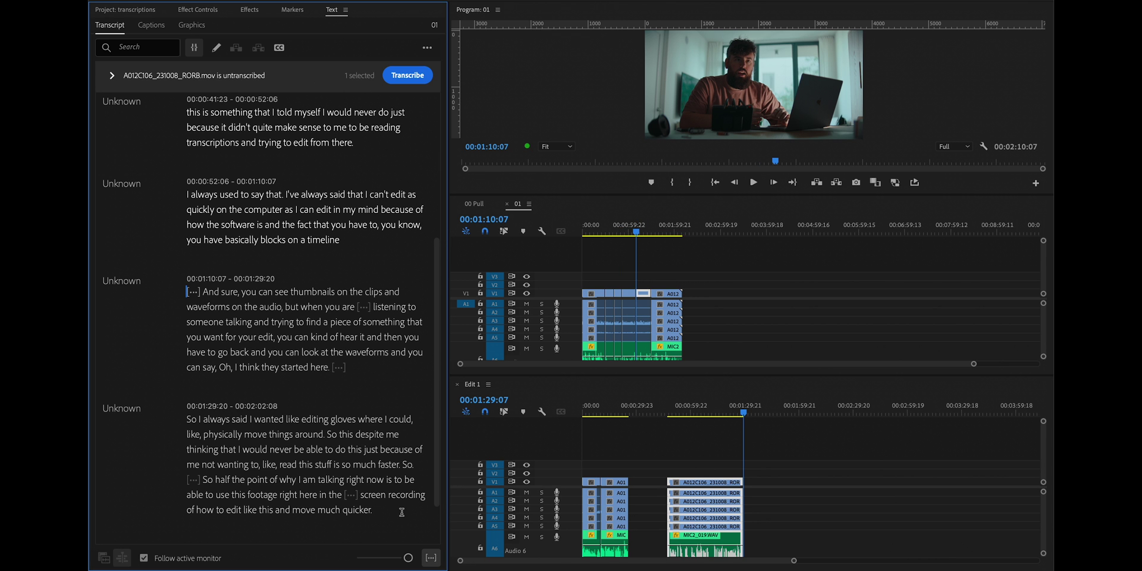
{"action": "left_click_drag", "start_coordinate": [402, 513], "coordinate": [360, 495]}
{"action": "key", "text": "Delete"}
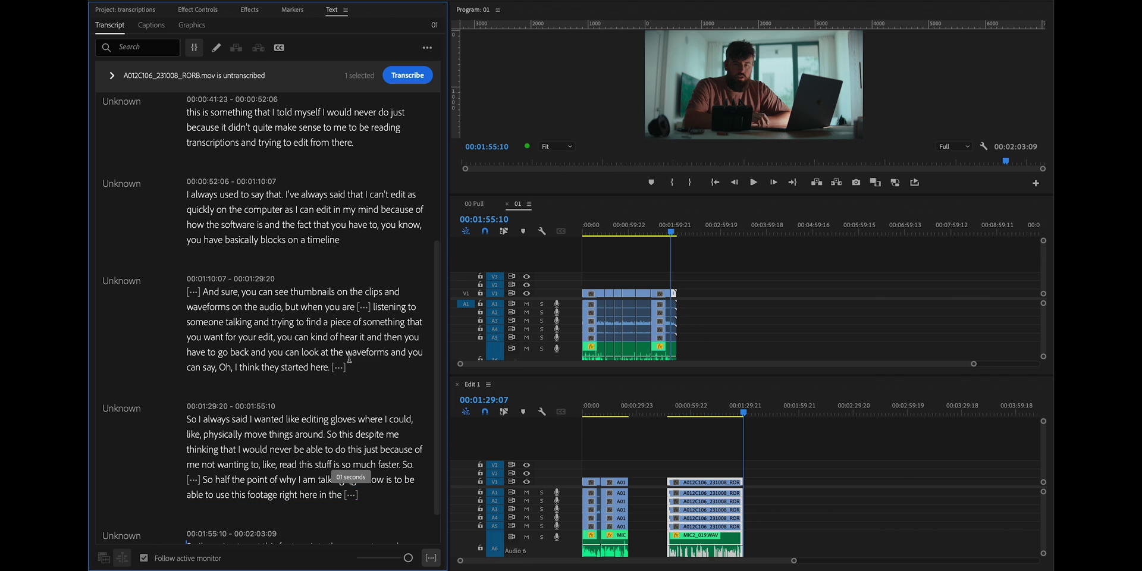
Remove the word 'myself' from the opening passage and play back the trimmed result.
{"action": "scroll", "coordinate": [349, 359], "scroll_direction": "up", "scroll_amount": 5}
{"action": "left_click", "coordinate": [324, 356]}
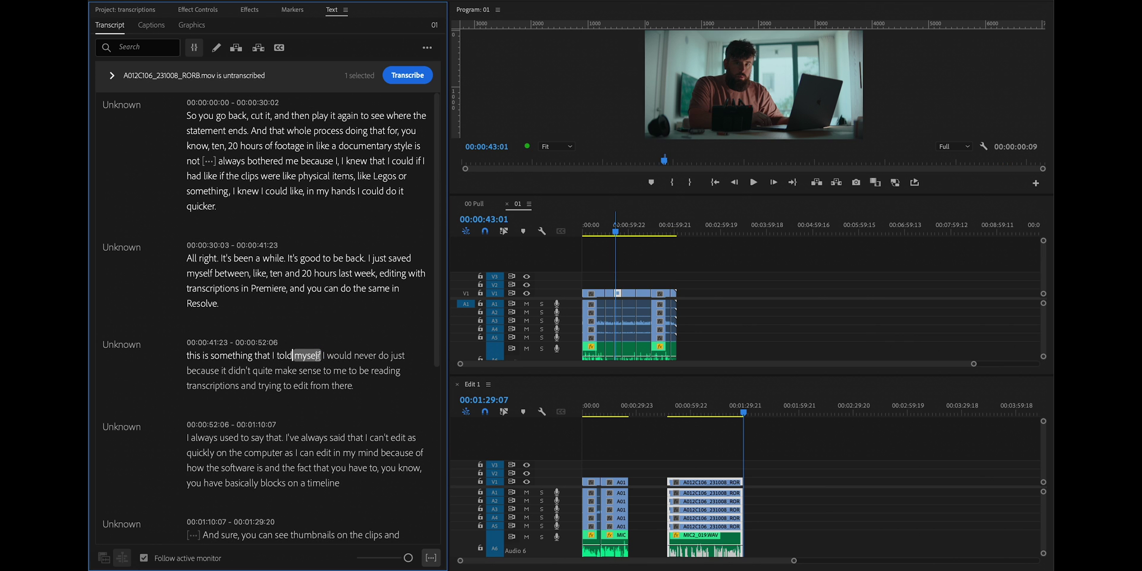
{"action": "key", "text": "Delete"}
{"action": "left_click", "coordinate": [210, 160]}
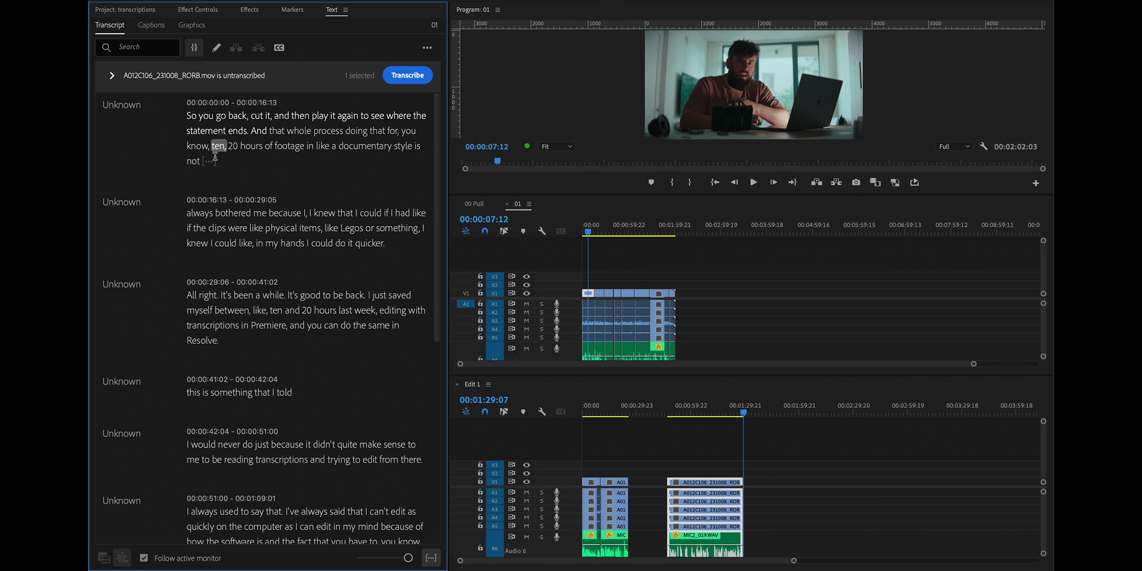
{"action": "key", "text": "space"}
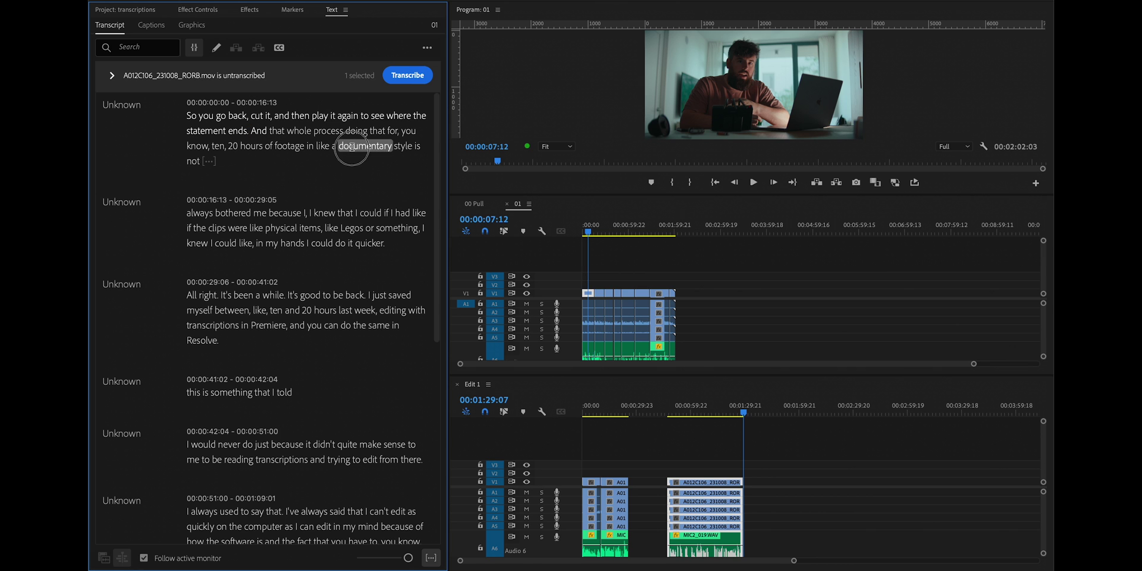
Delete the fillers 'And', 'doing that' and 'you know, ten,', then return to 'that' to review.
{"action": "left_click", "coordinate": [265, 131]}
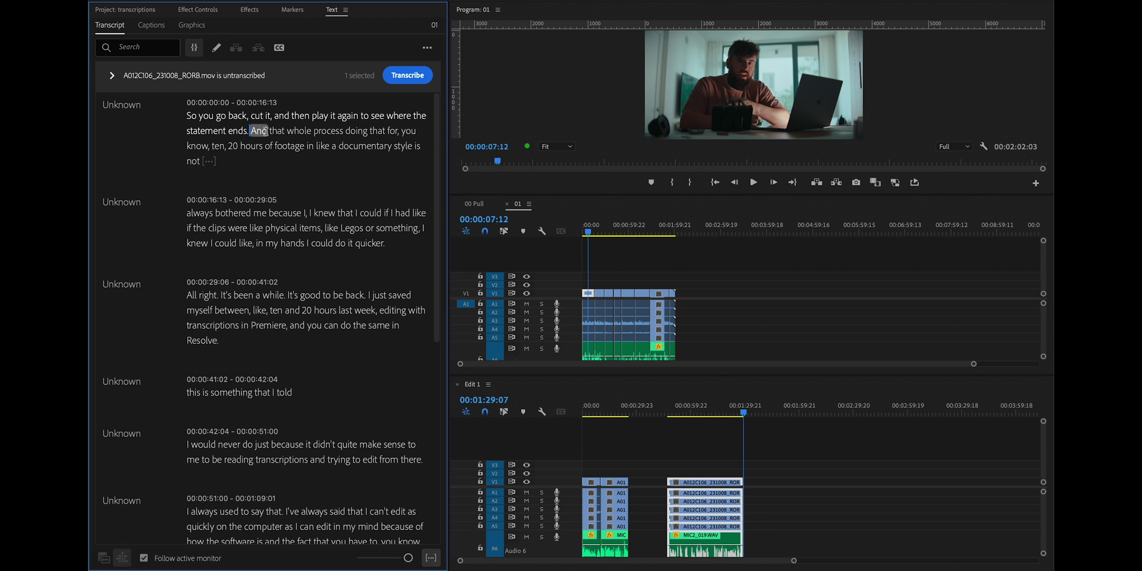
{"action": "key", "text": "BackSpace"}
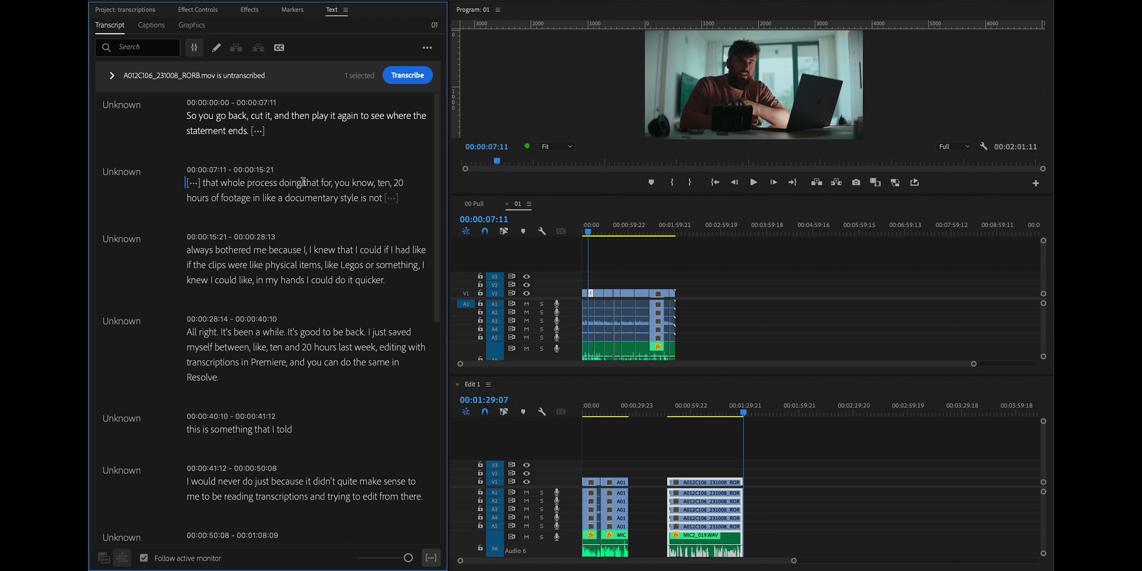
{"action": "left_click_drag", "start_coordinate": [303, 182], "coordinate": [279, 183]}
{"action": "key", "text": "BackSpace"}
{"action": "left_click_drag", "start_coordinate": [202, 235], "coordinate": [252, 235]}
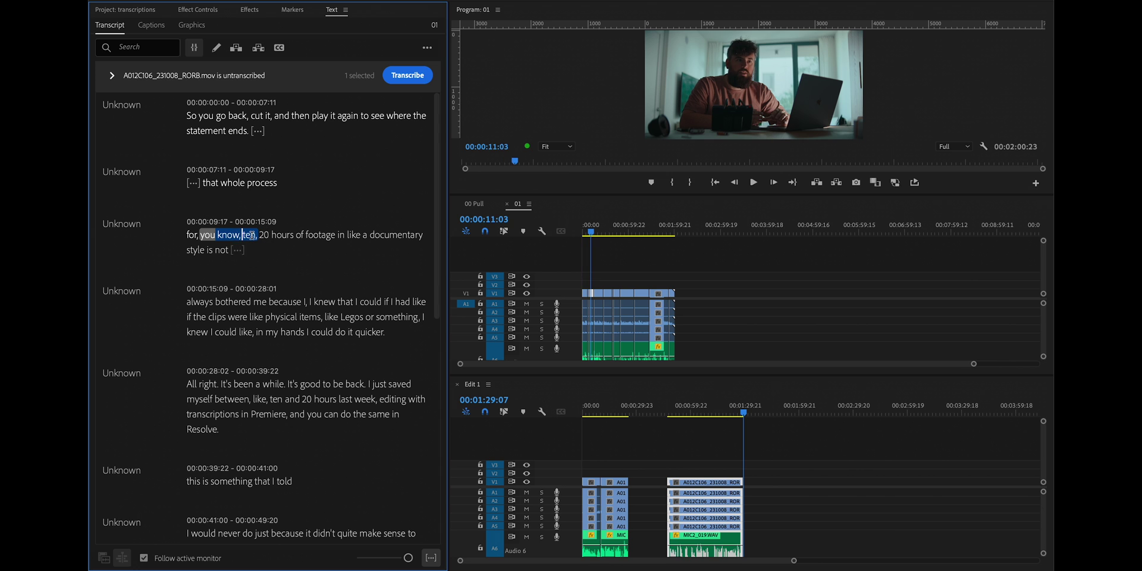
{"action": "key", "text": "BackSpace"}
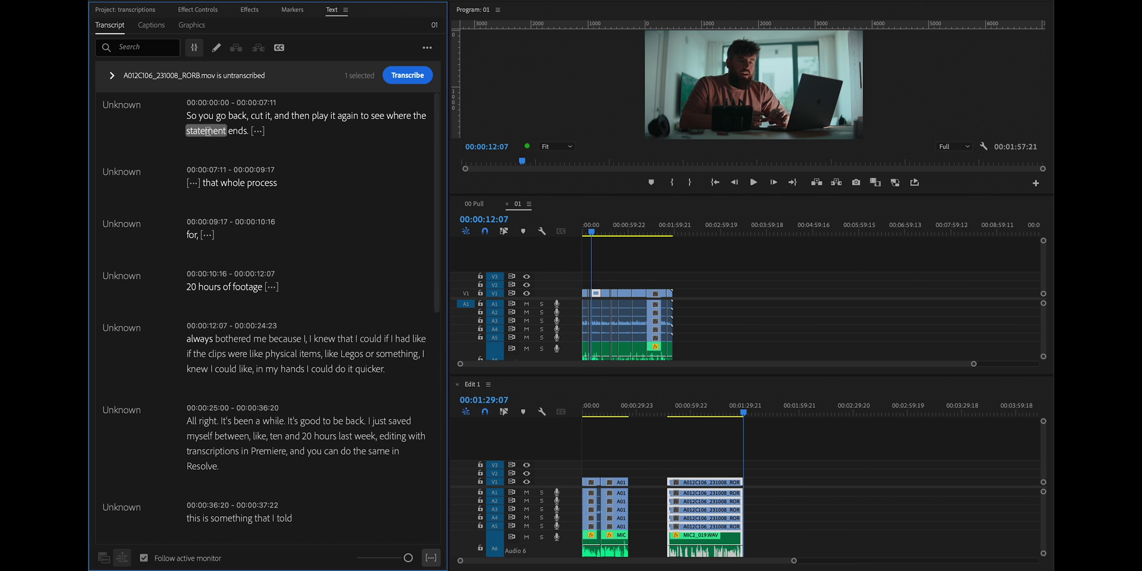
{"action": "left_click", "coordinate": [210, 181]}
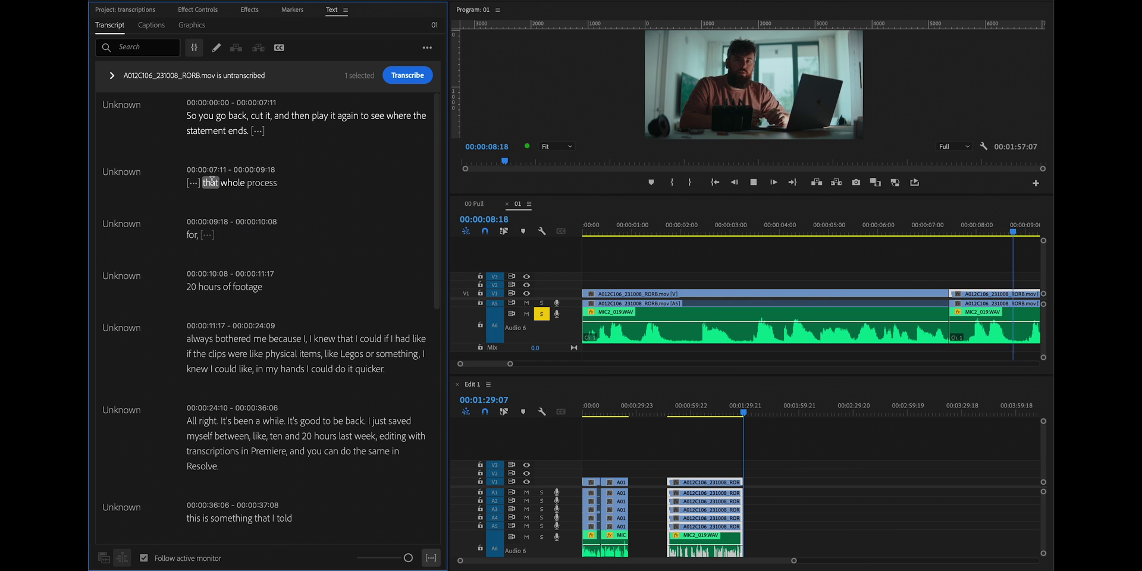